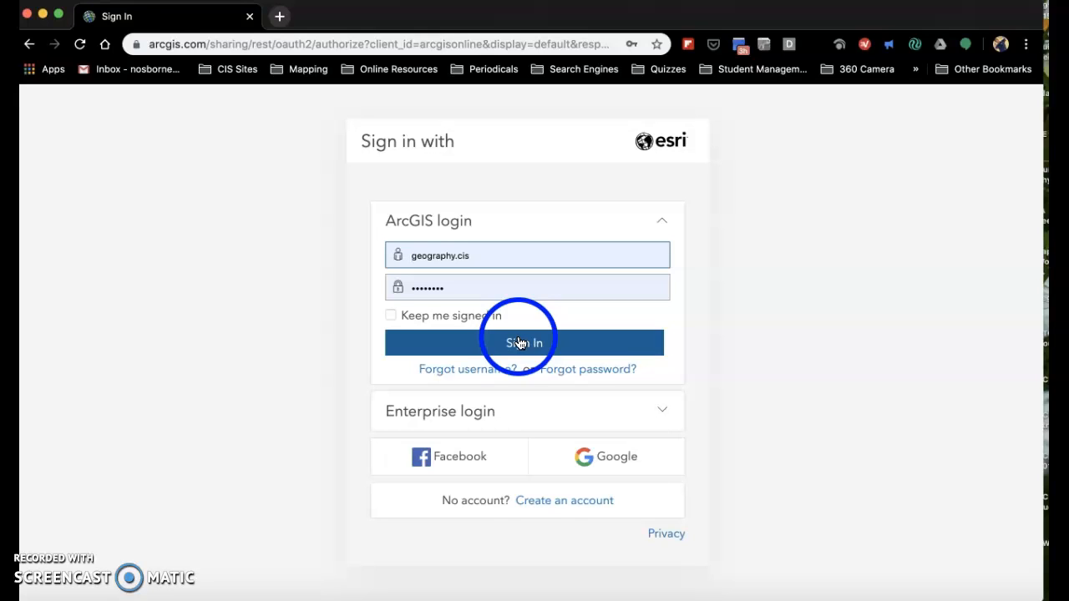
# Sign in to the ArcGIS account and search the organization's content for "maonshan".
pyautogui.click(520, 343)
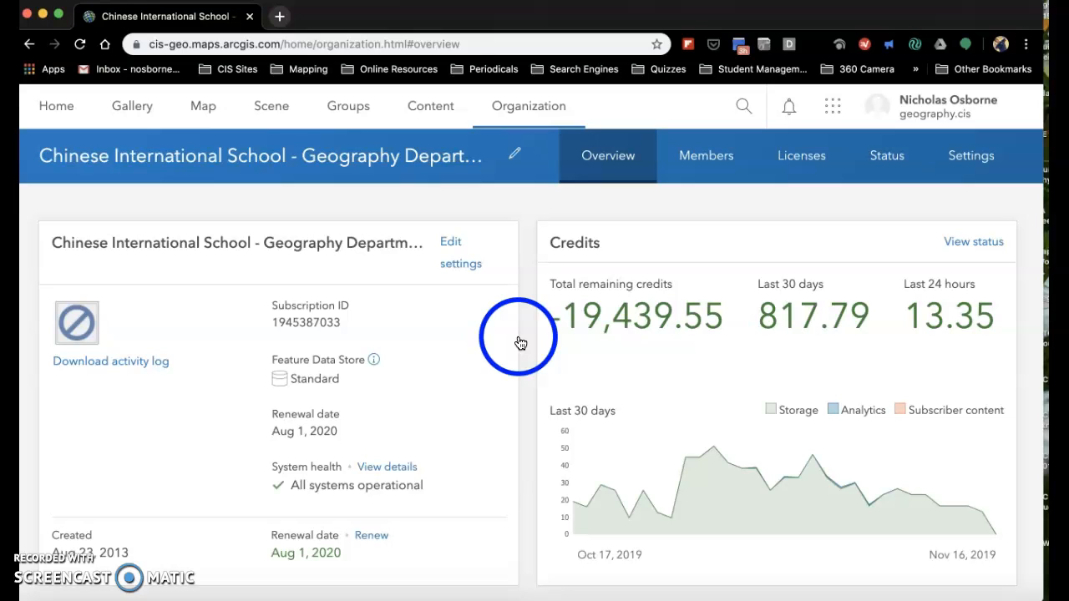
pyautogui.click(749, 110)
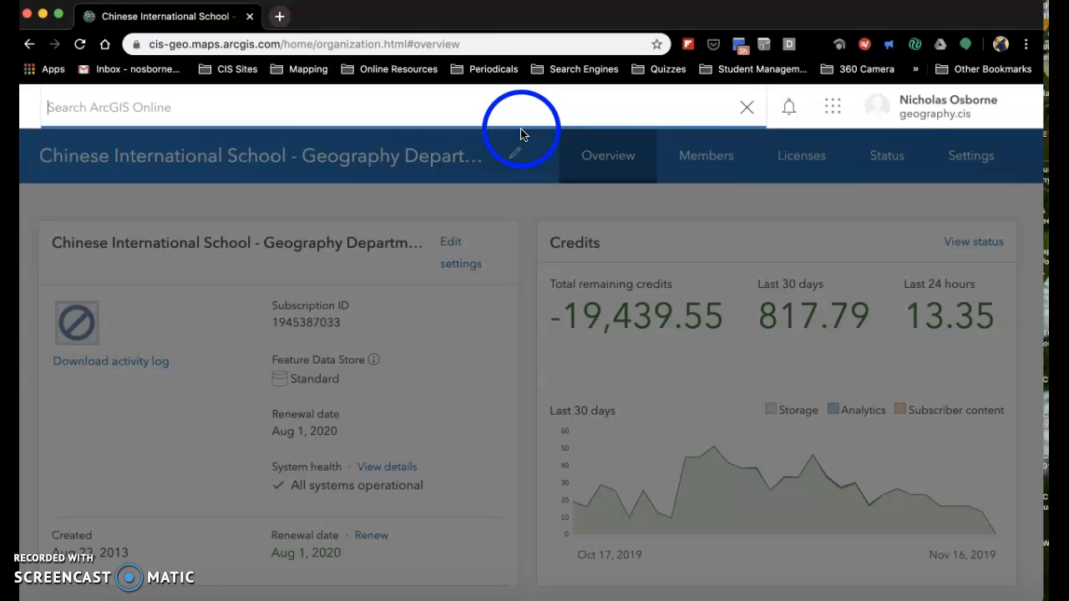
pyautogui.write('maonshan')
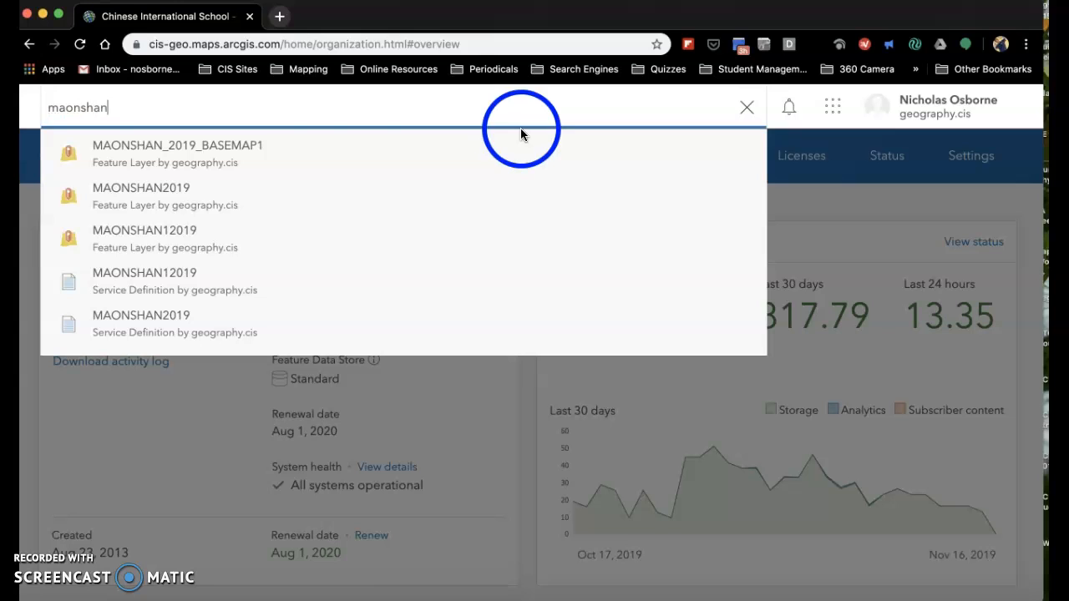
pyautogui.click(302, 174)
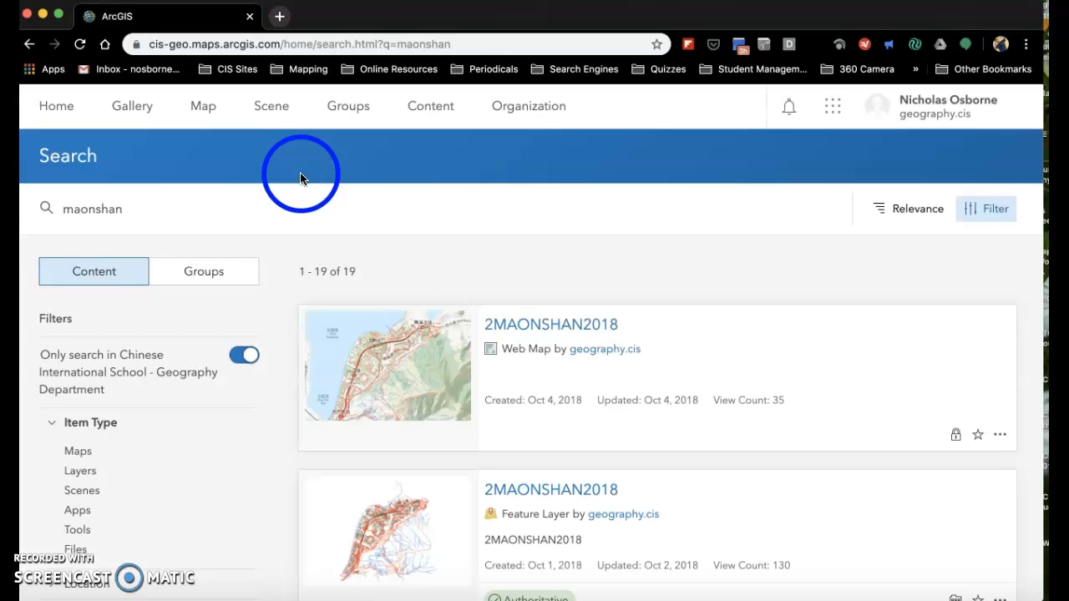
# Find the 2MAONSHAN2018 web map among the search results and open it in Map Viewer.
pyautogui.scroll(-5, 646, 227)
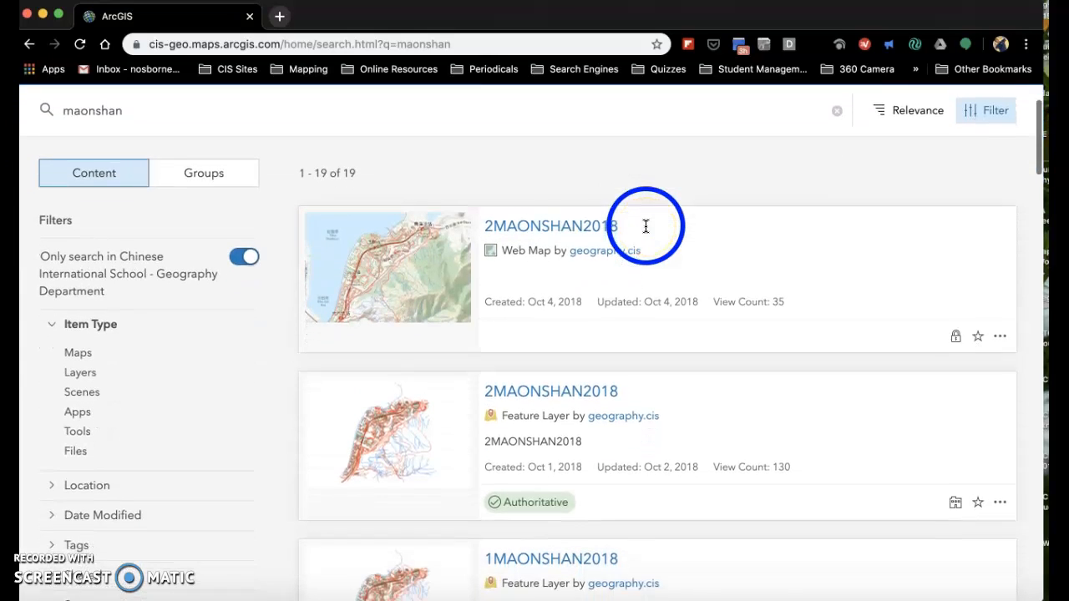
pyautogui.scroll(-5, 645, 227)
pyautogui.scroll(5, 645, 226)
pyautogui.scroll(1, 646, 226)
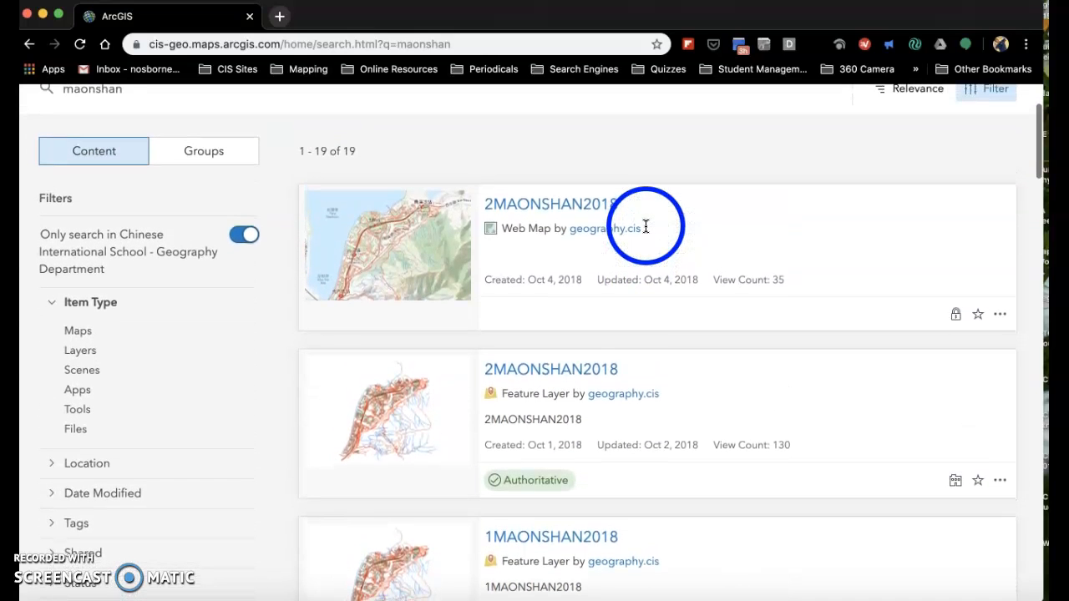
pyautogui.click(642, 231)
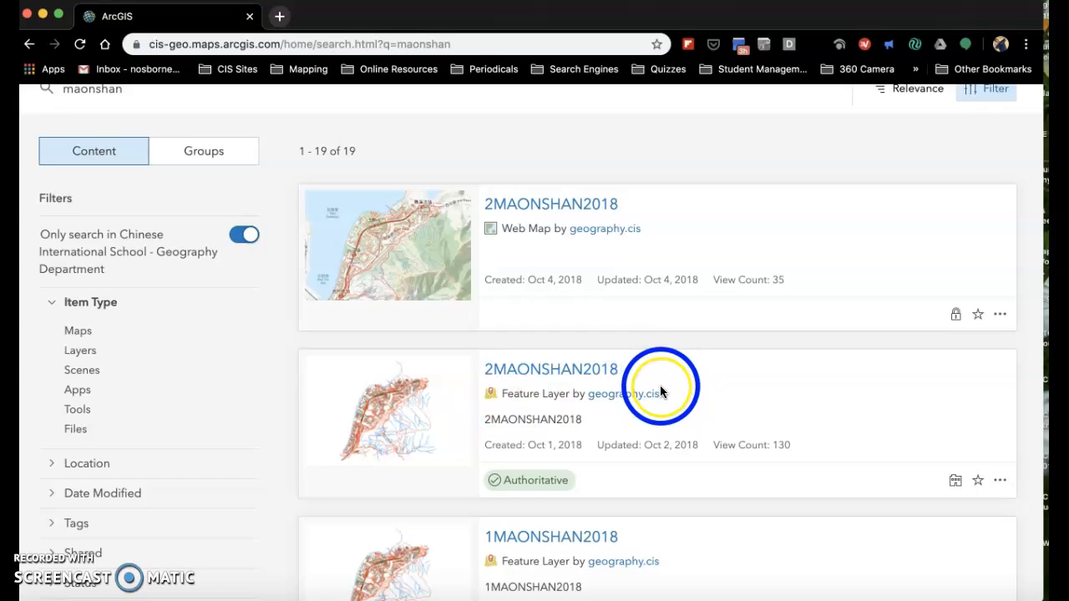
pyautogui.scroll(-5, 660, 385)
pyautogui.scroll(-1, 660, 391)
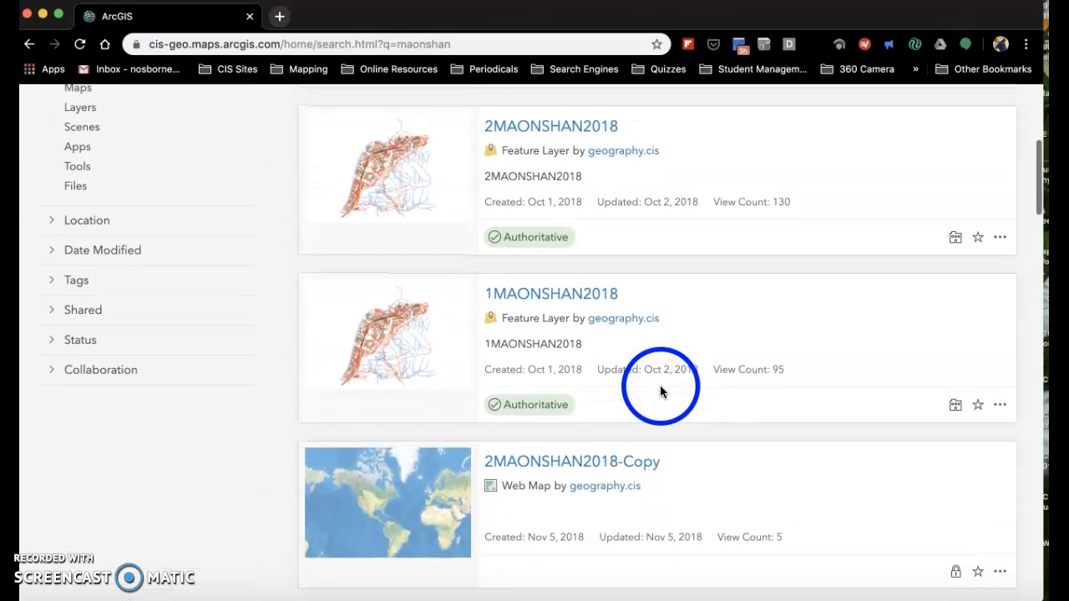
pyautogui.scroll(6, 726, 261)
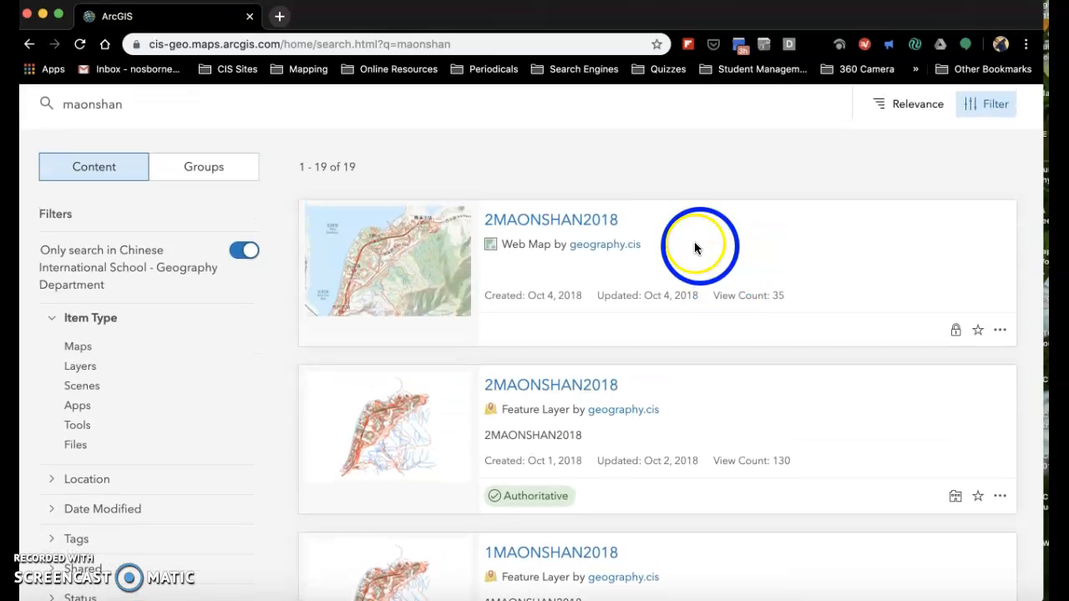
pyautogui.click(551, 226)
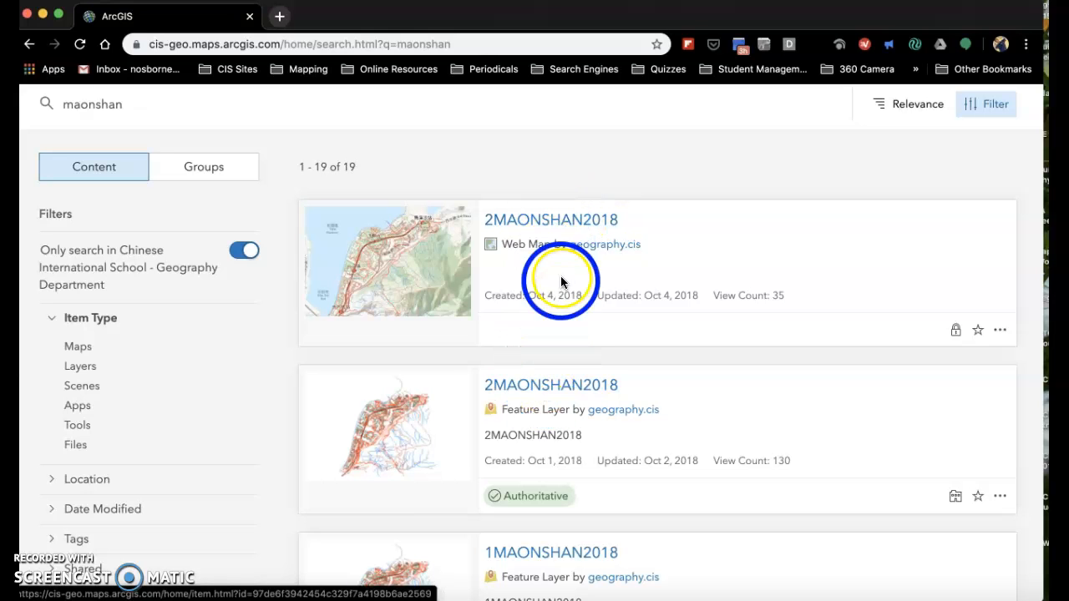
pyautogui.click(551, 231)
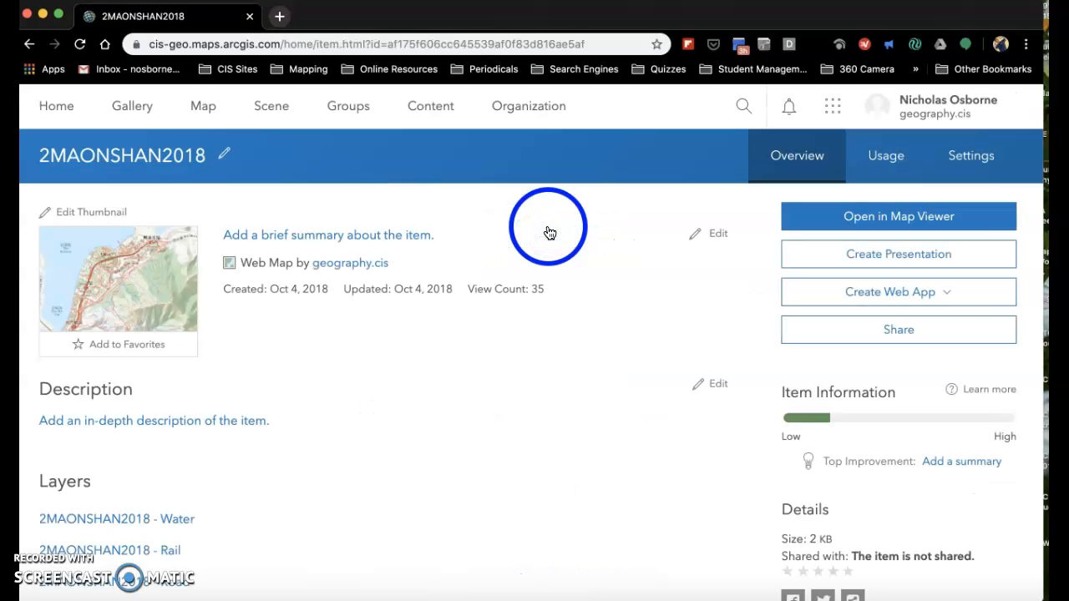
pyautogui.click(900, 222)
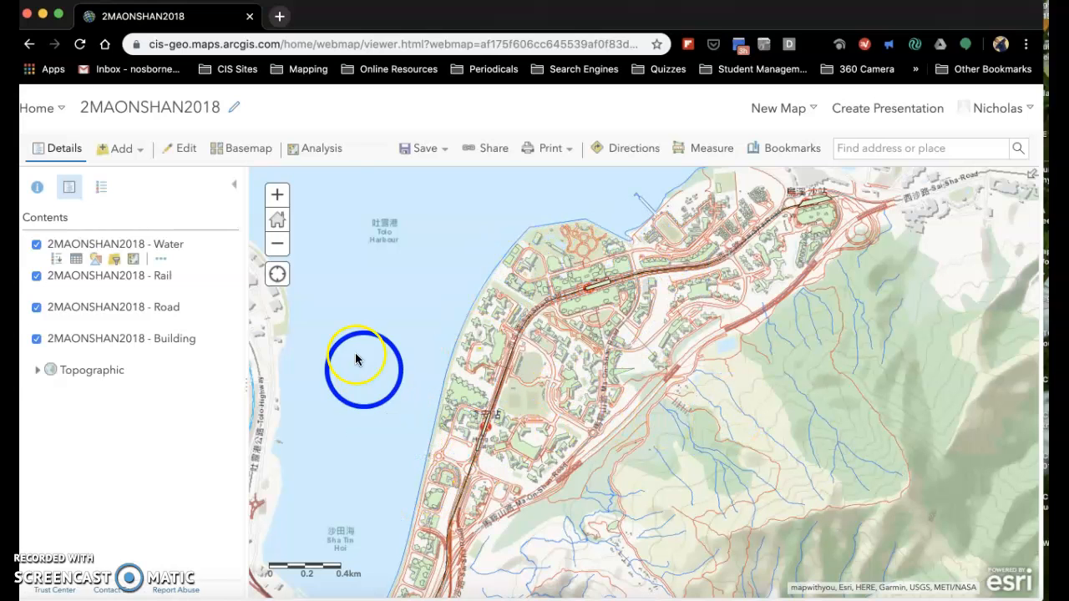
# Hide and show the Water and Rail layers in turn to examine what each one draws on the map.
pyautogui.click(278, 244)
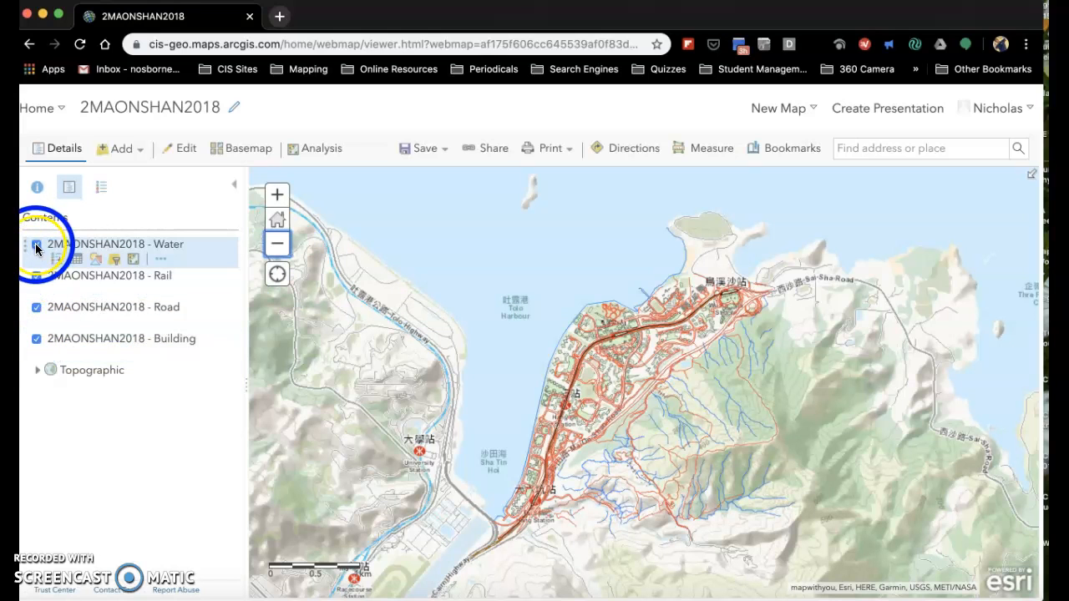
pyautogui.click(36, 246)
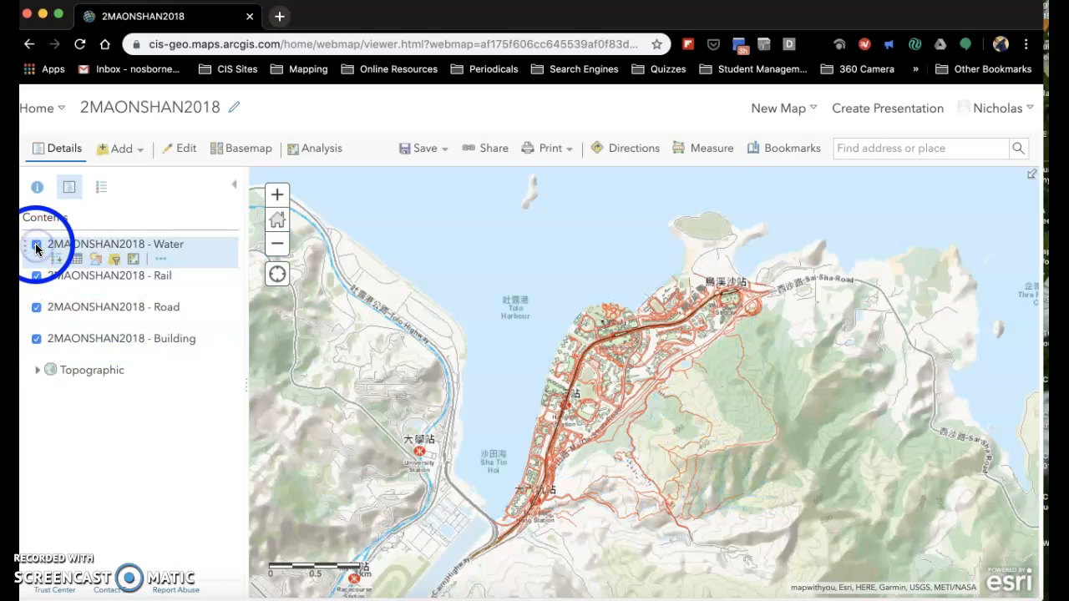
pyautogui.click(37, 248)
pyautogui.click(37, 248)
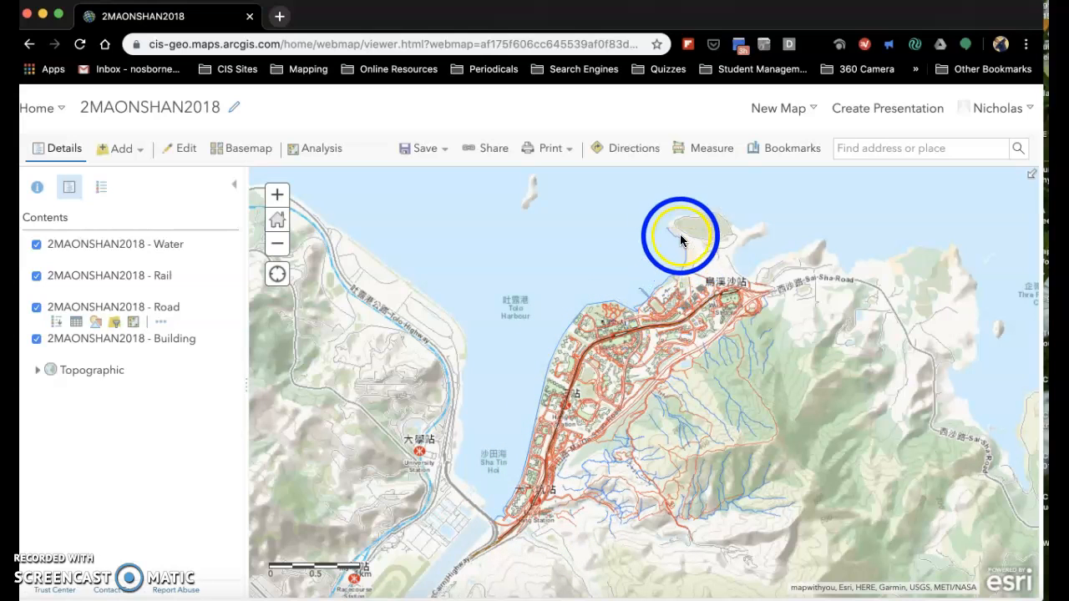
pyautogui.moveTo(186, 284)
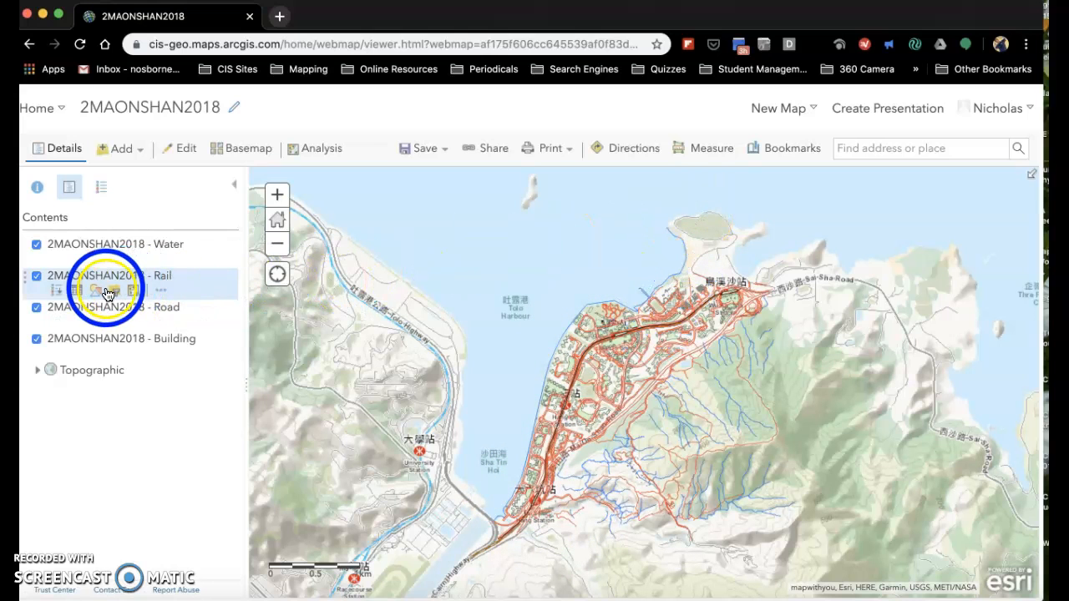
pyautogui.click(37, 276)
pyautogui.click(37, 277)
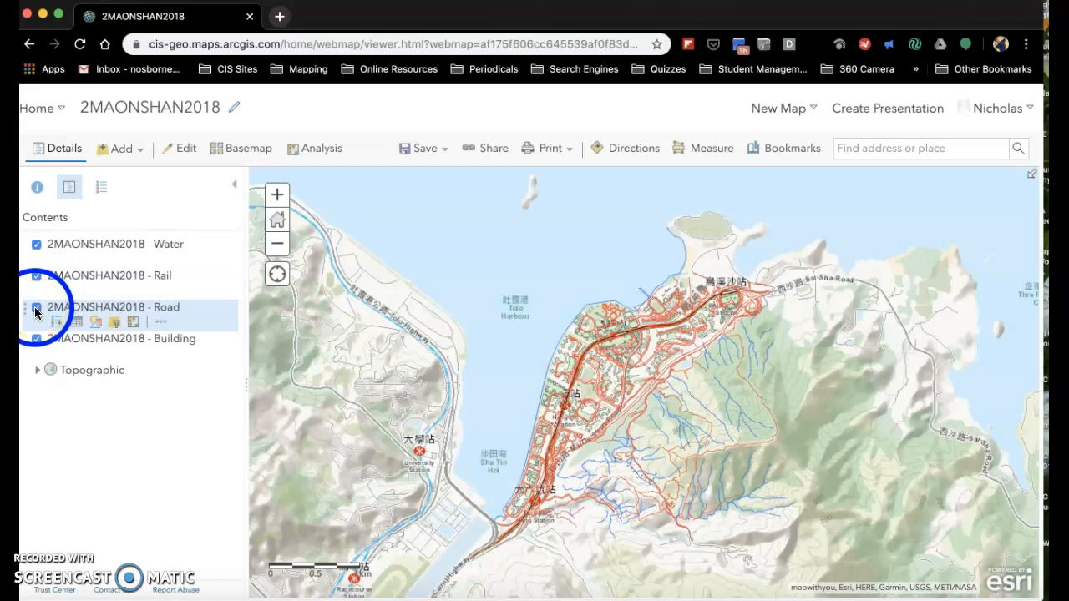
# Hide and show the Road and Building layers in turn to examine their features on the map.
pyautogui.click(37, 311)
pyautogui.click(37, 311)
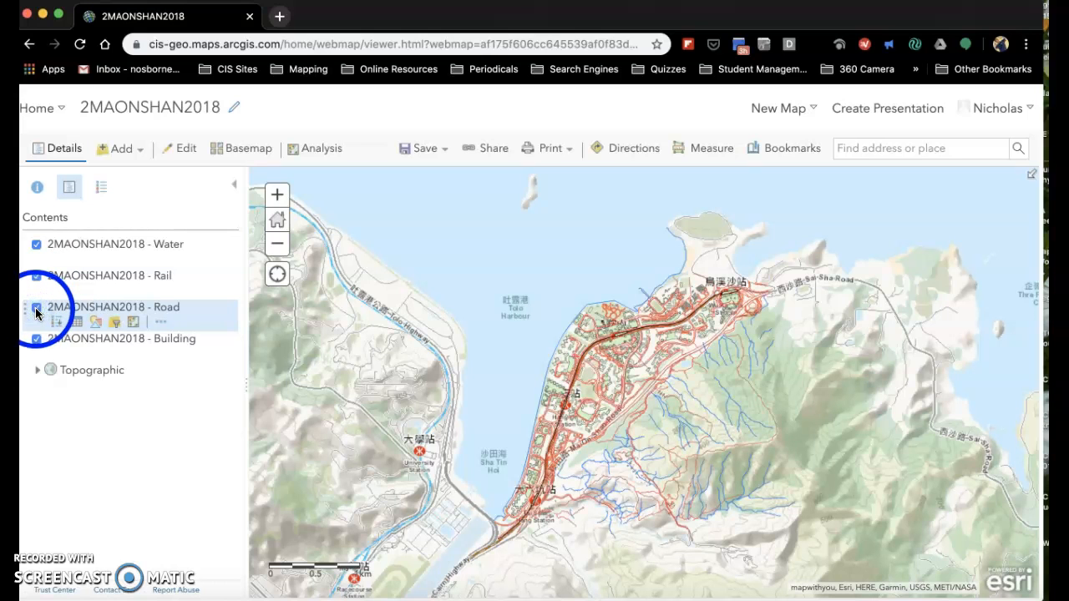
pyautogui.click(39, 339)
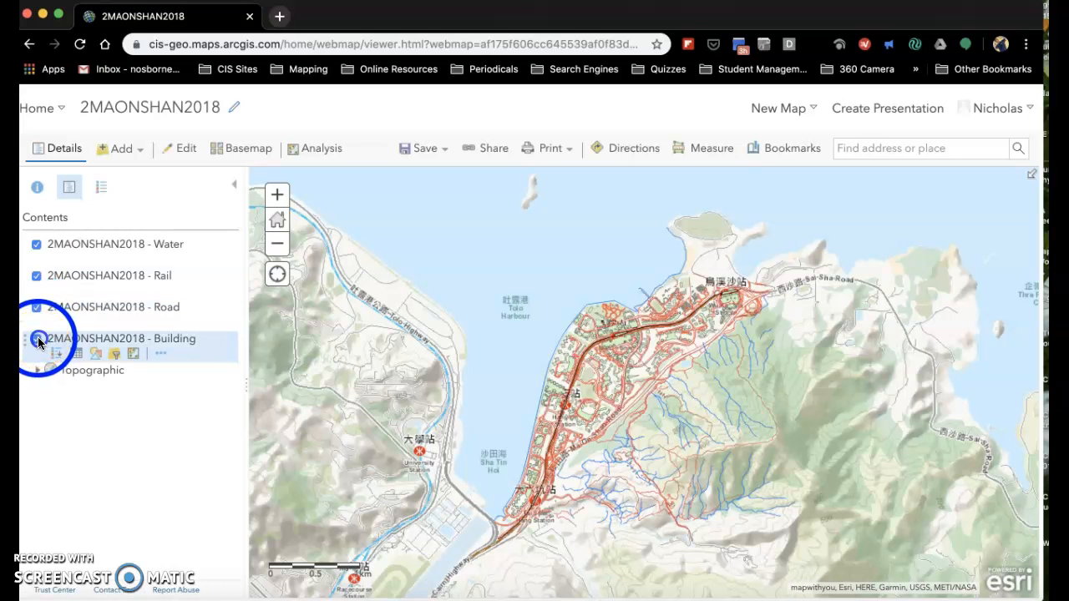
pyautogui.click(37, 338)
pyautogui.click(37, 338)
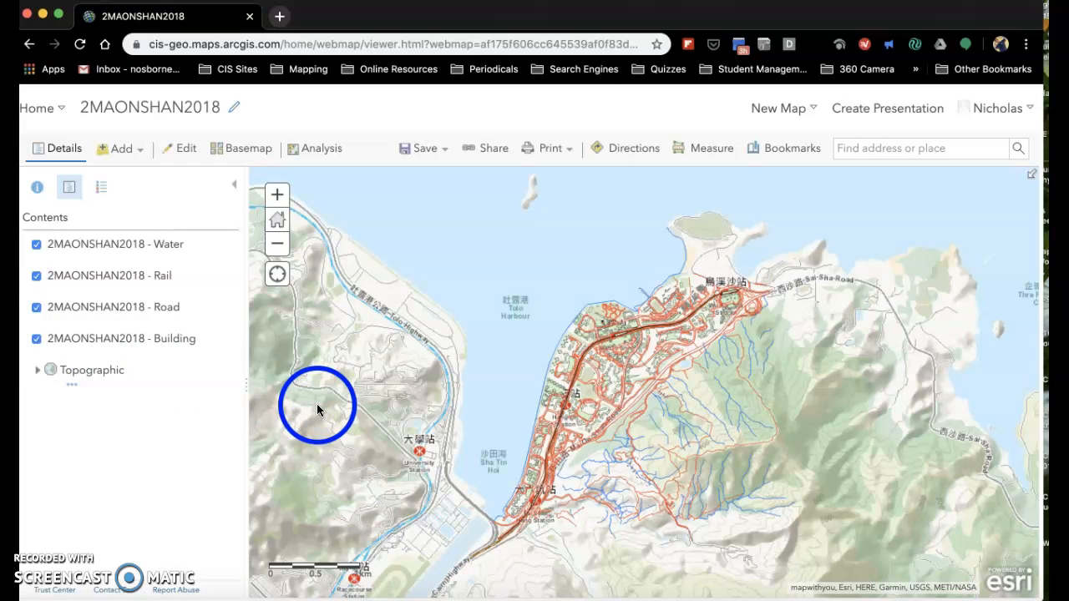
pyautogui.click(457, 332)
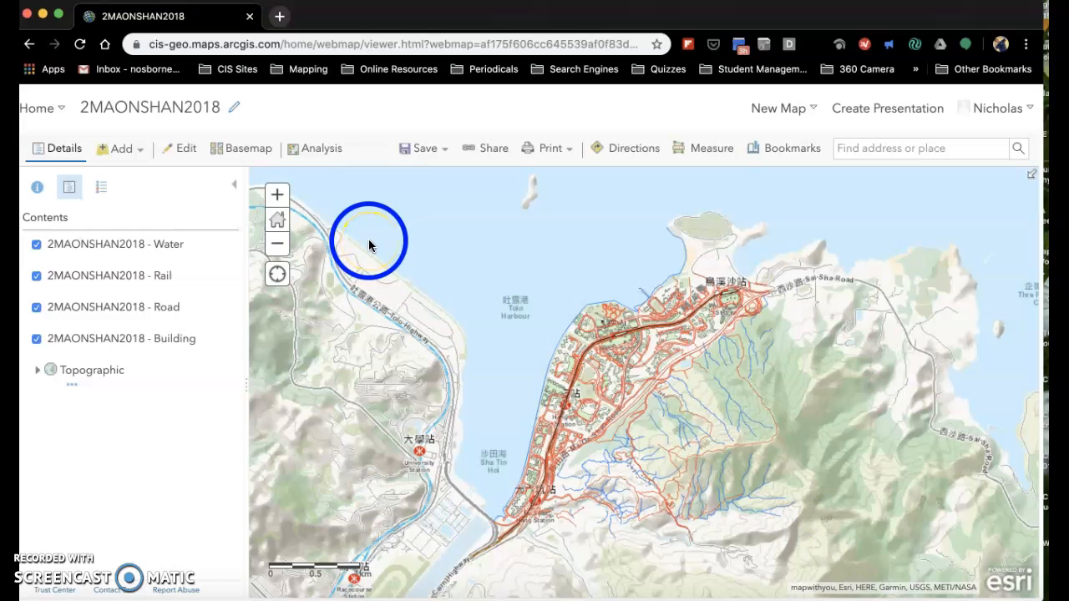
# Inspect the attributes of several individual buildings in Ma On Shan, including Building Height, and close the pop-up.
pyautogui.moveTo(96, 243)
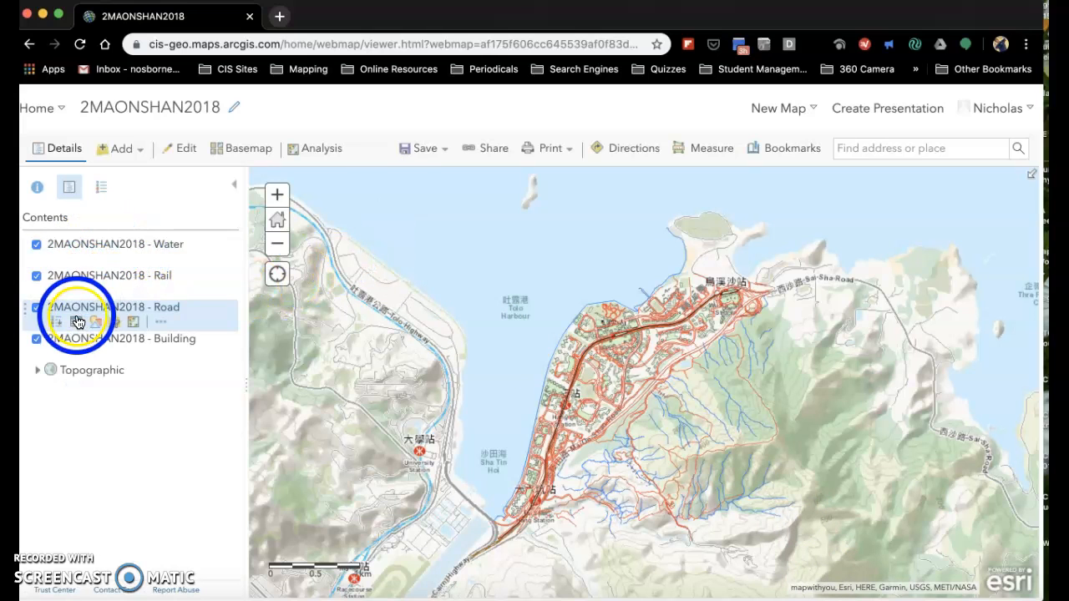
pyautogui.moveTo(88, 347)
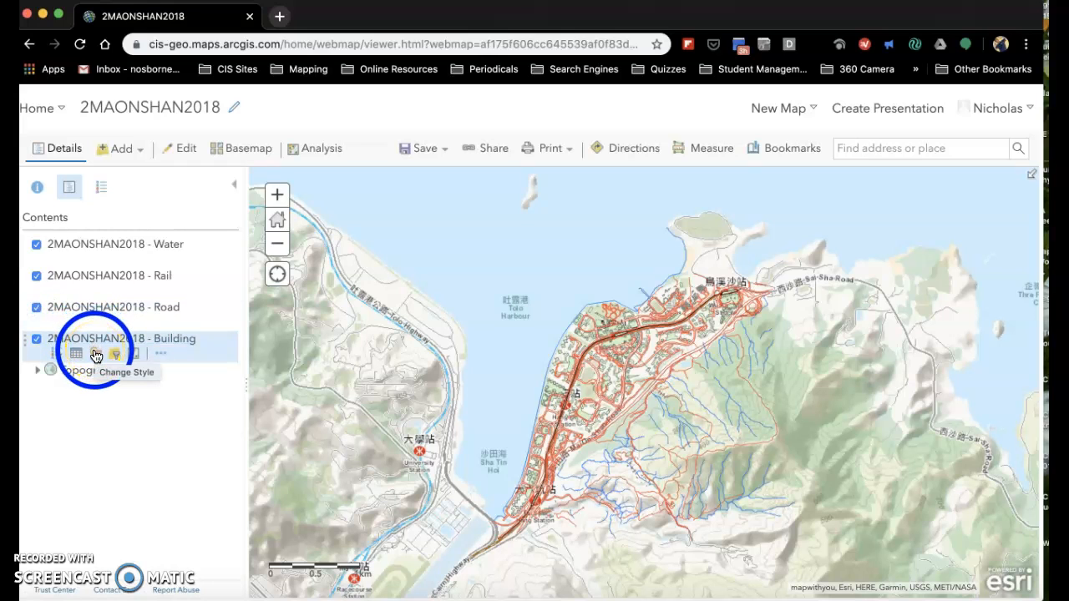
pyautogui.click(278, 194)
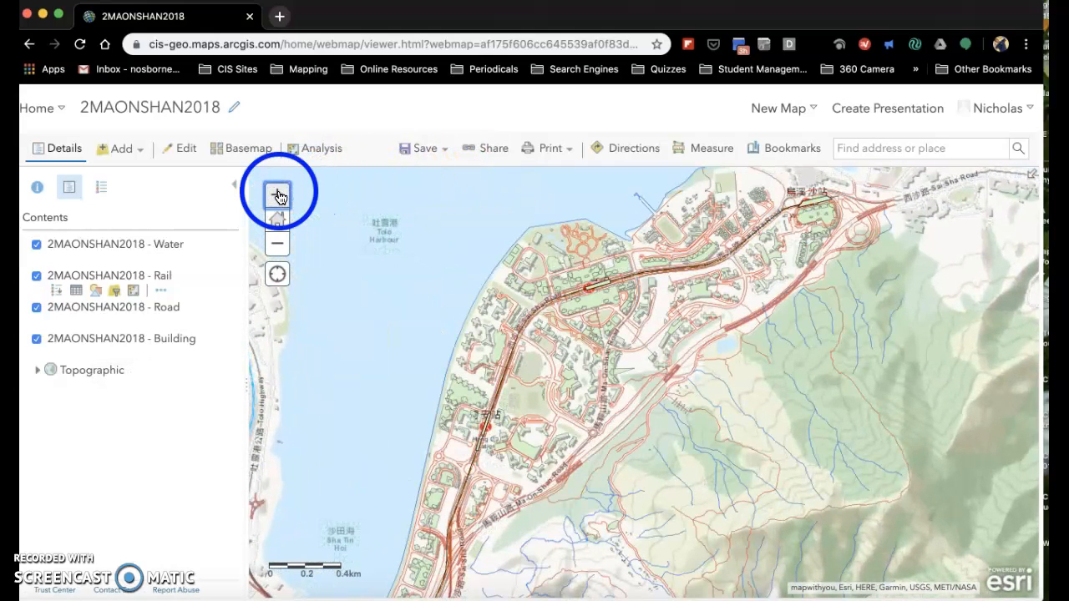
pyautogui.click(278, 196)
pyautogui.click(682, 315)
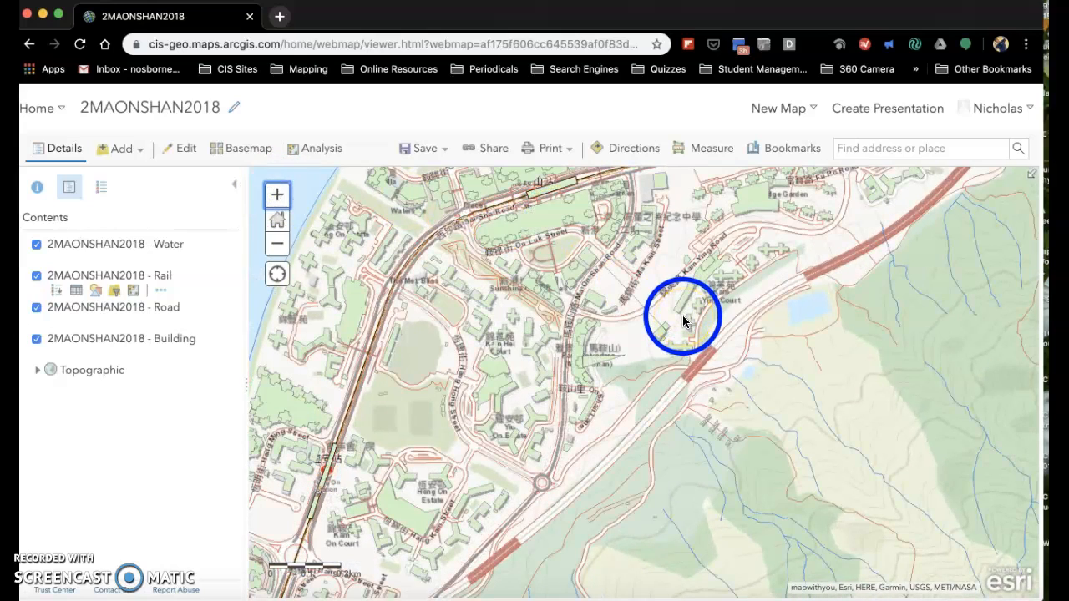
pyautogui.click(360, 317)
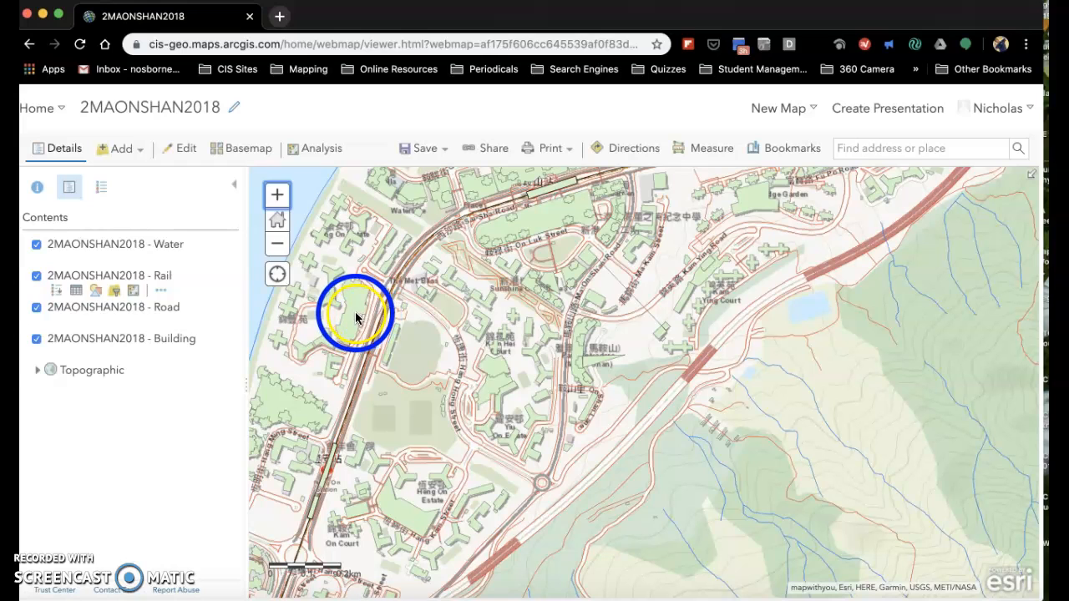
pyautogui.click(355, 318)
pyautogui.click(386, 312)
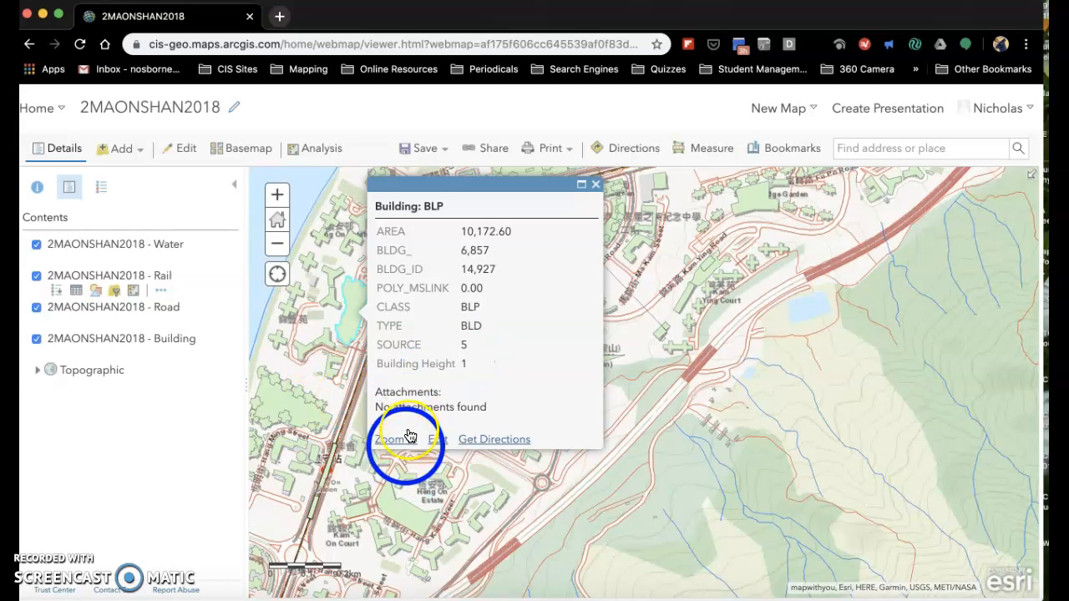
pyautogui.click(683, 297)
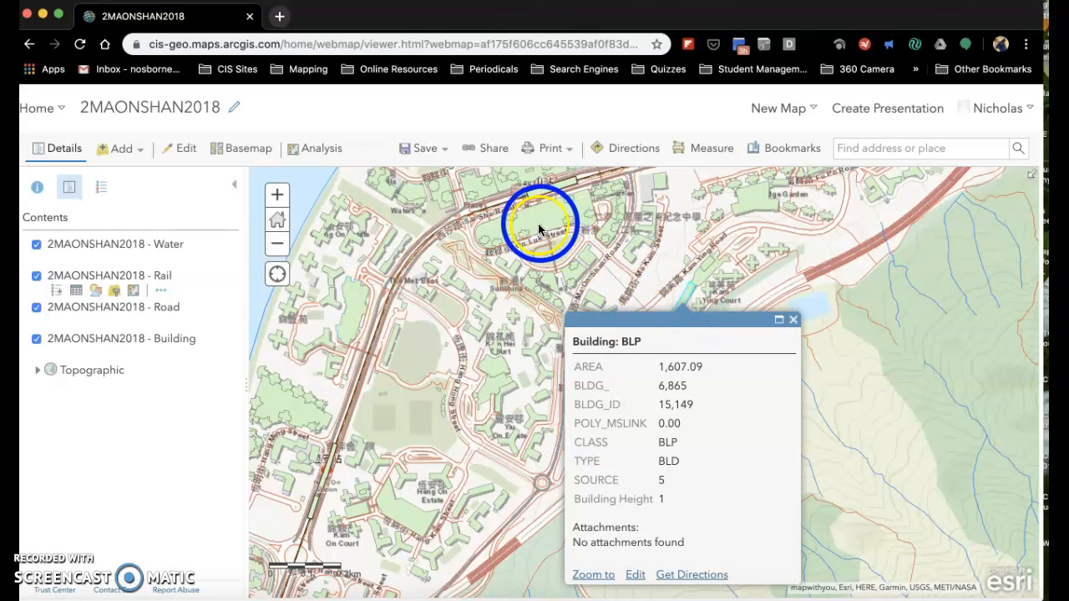
pyautogui.click(521, 236)
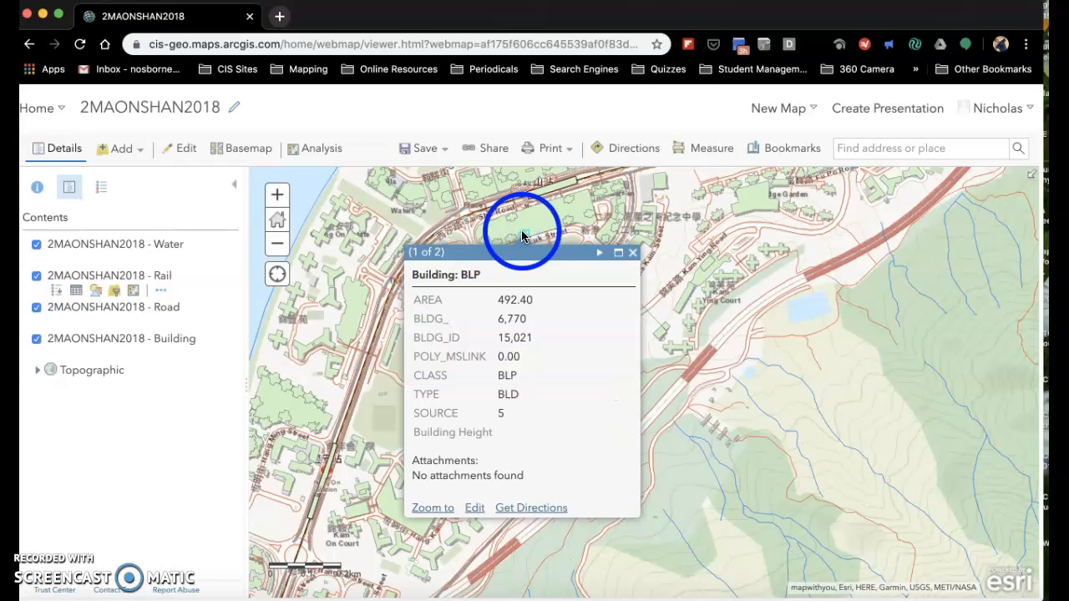
pyautogui.click(533, 215)
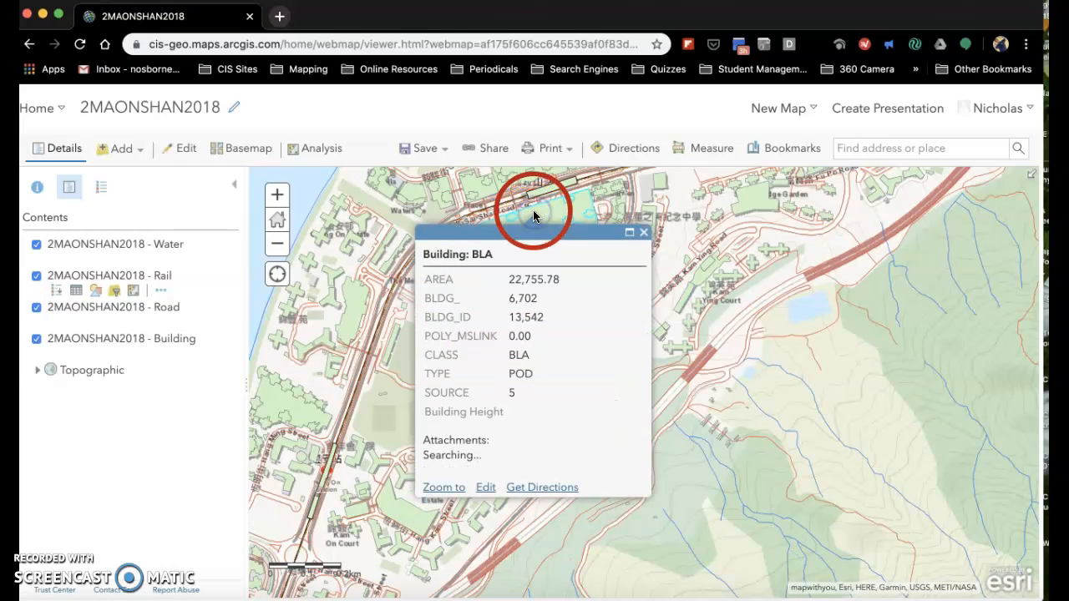
pyautogui.click(320, 236)
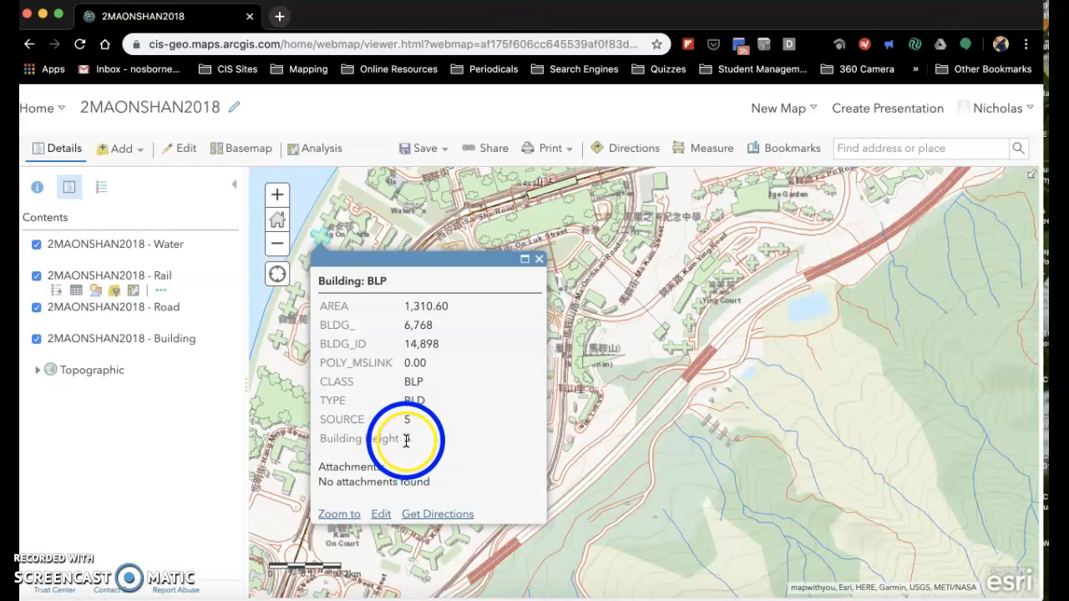
pyautogui.click(540, 264)
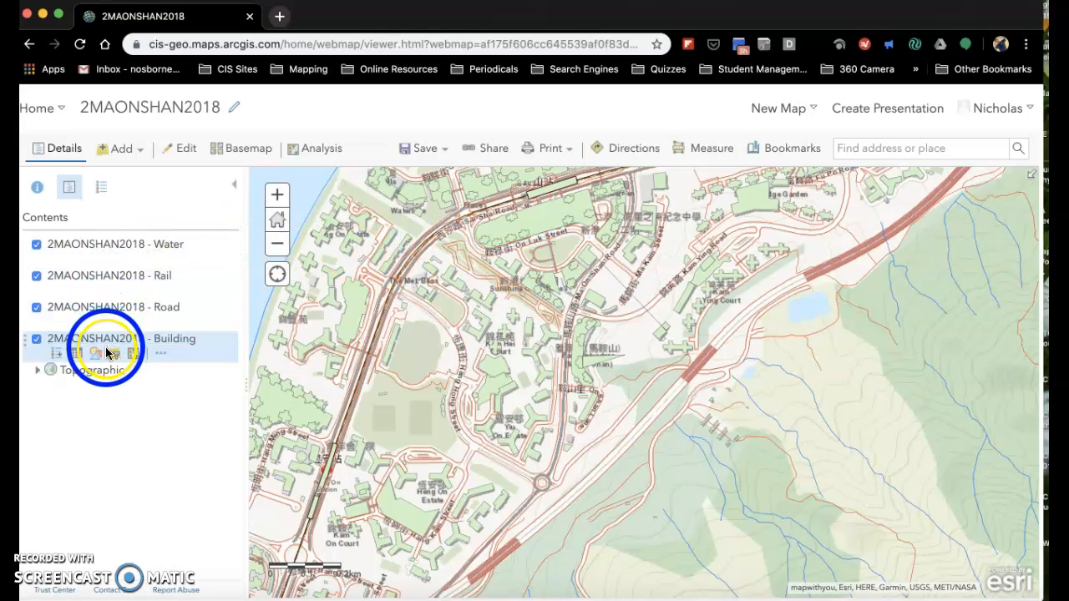
# Change the style of the 2MAONSHAN2018 - Building layer to show the Building Height attribute.
pyautogui.click(97, 356)
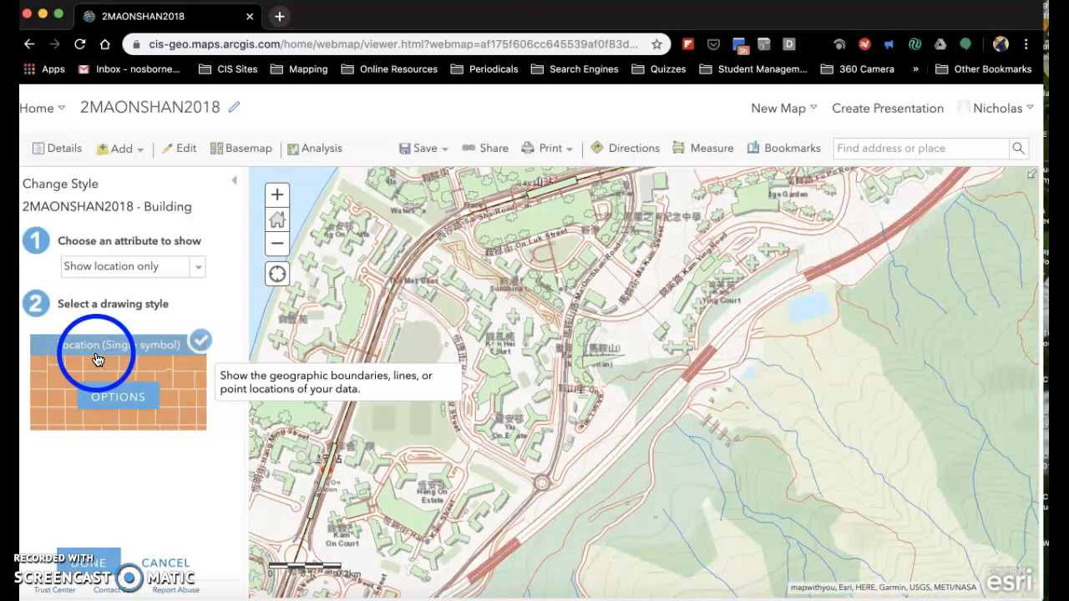
pyautogui.click(200, 267)
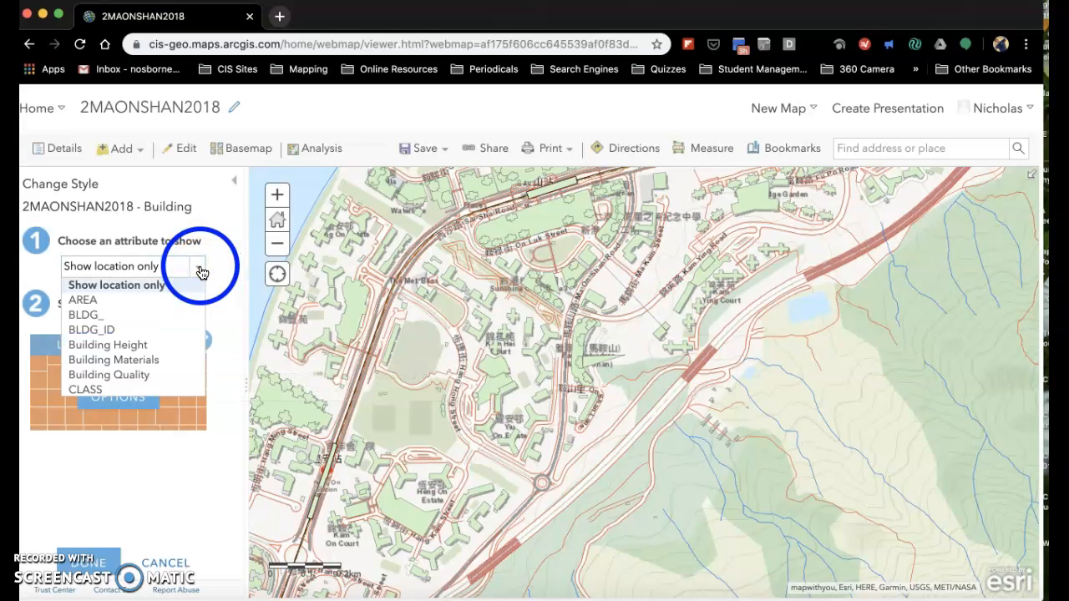
pyautogui.click(157, 345)
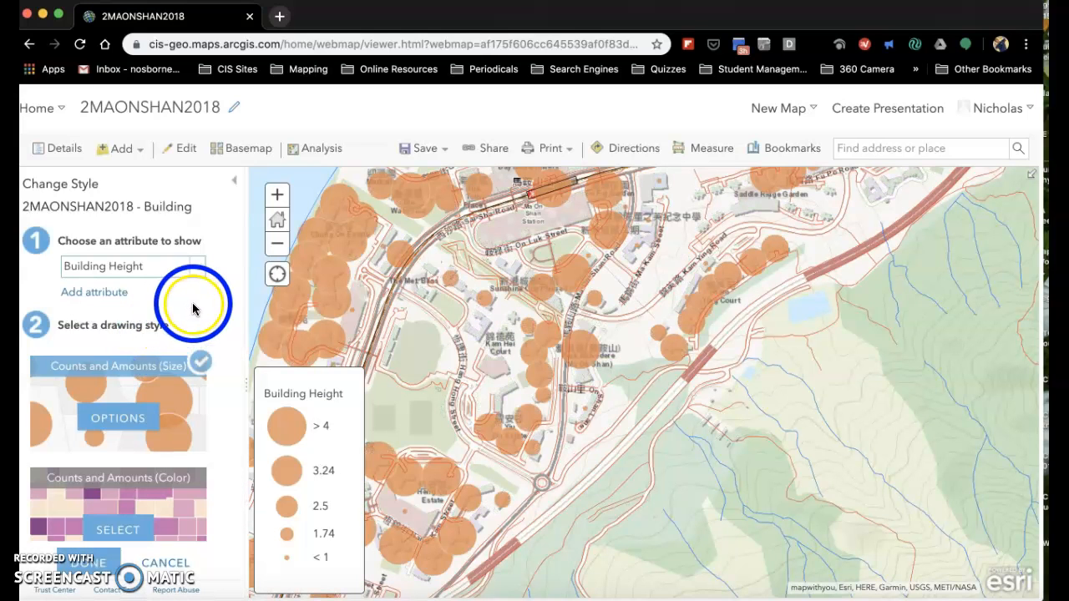
# Apply the Types (Unique symbols) drawing style to the Building Height attribute and accept the change to feature types.
pyautogui.click(591, 365)
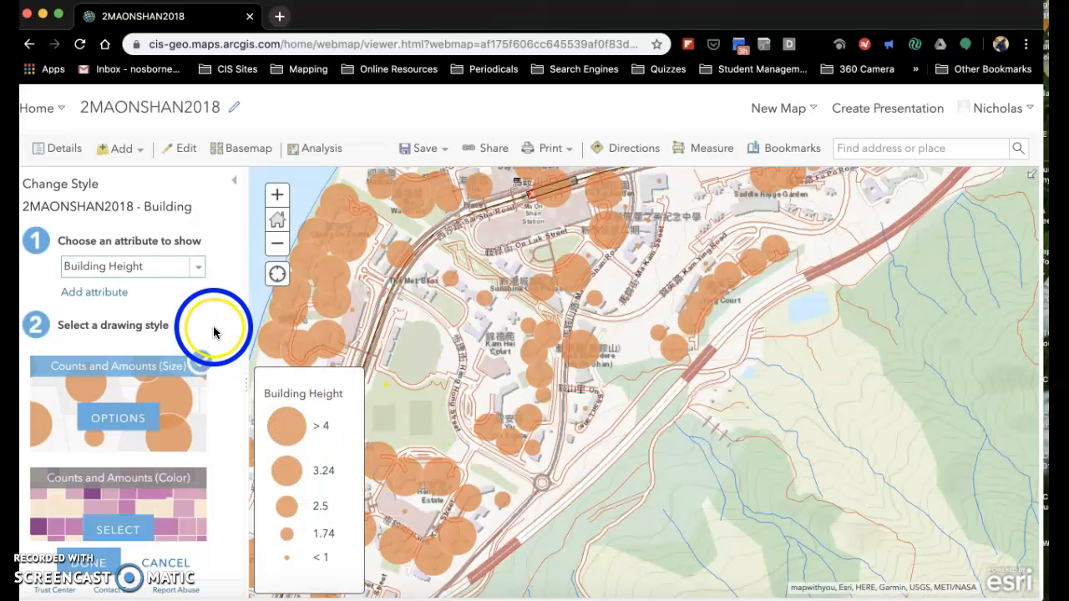
pyautogui.scroll(-3, 213, 326)
pyautogui.scroll(-5, 213, 331)
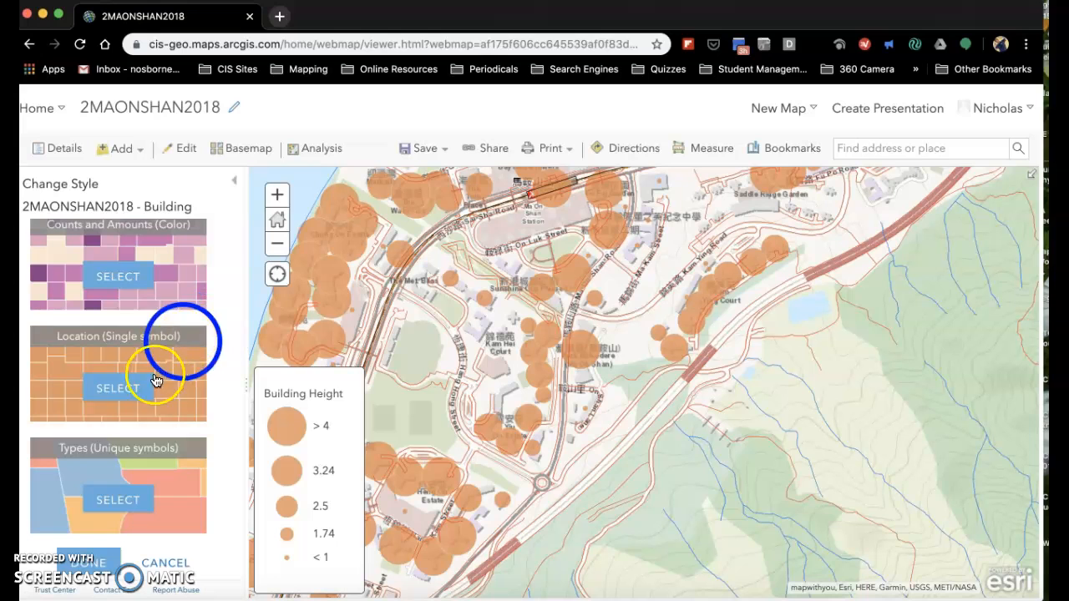
pyautogui.moveTo(124, 498)
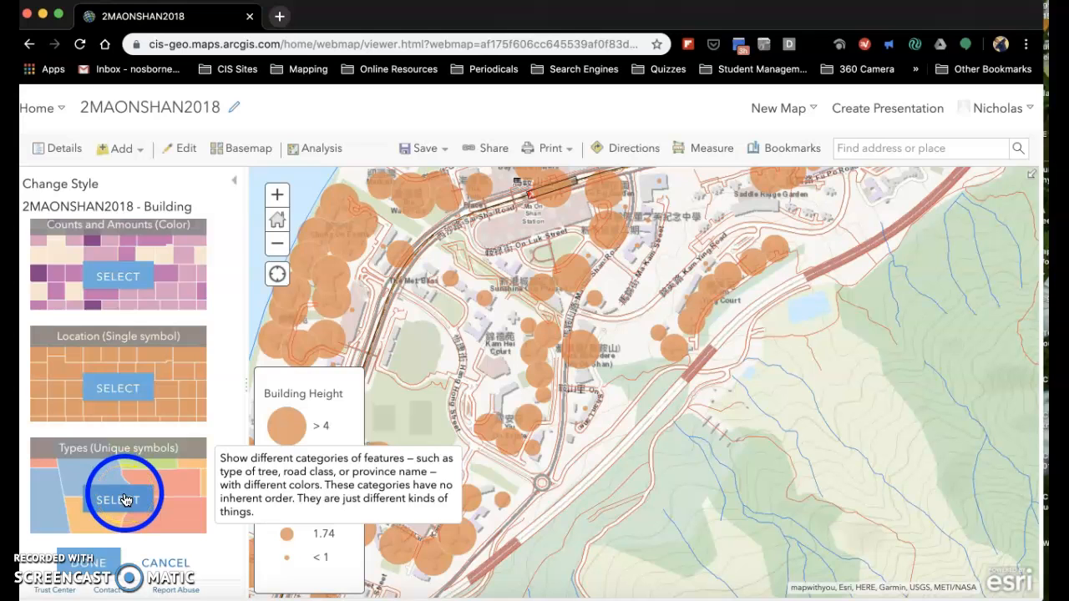
pyautogui.click(124, 499)
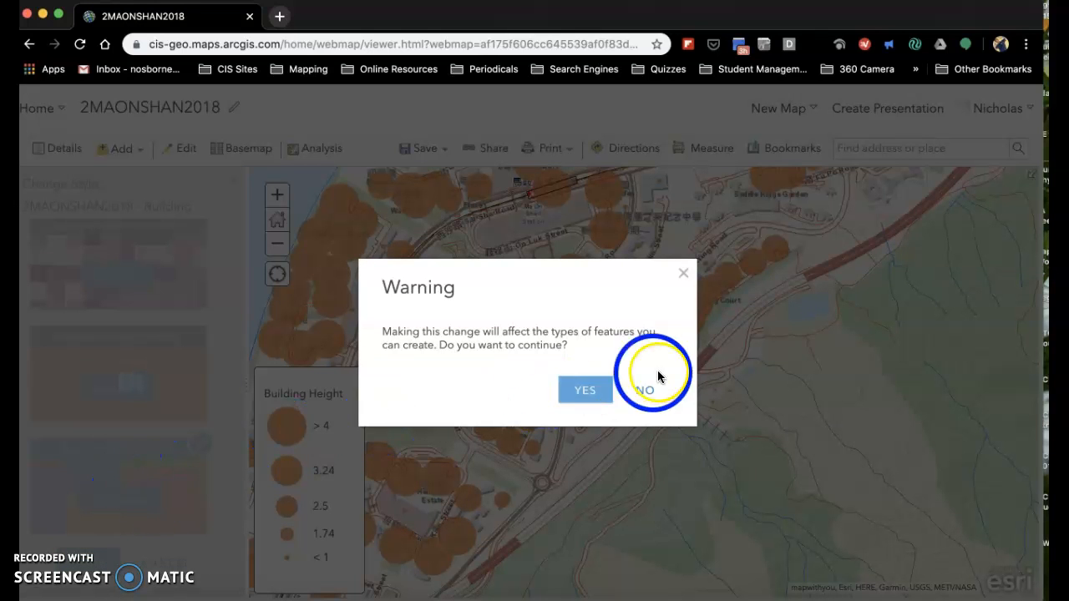
pyautogui.click(584, 392)
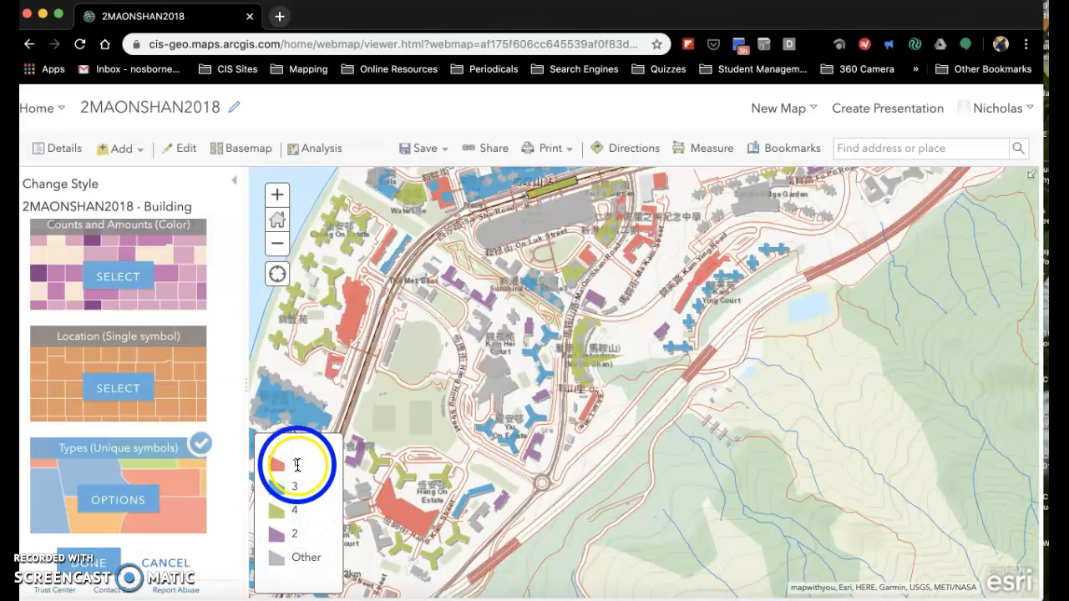
# Relabel Building Height class 1 as "0-5 stories" in the unique symbols options.
pyautogui.click(135, 510)
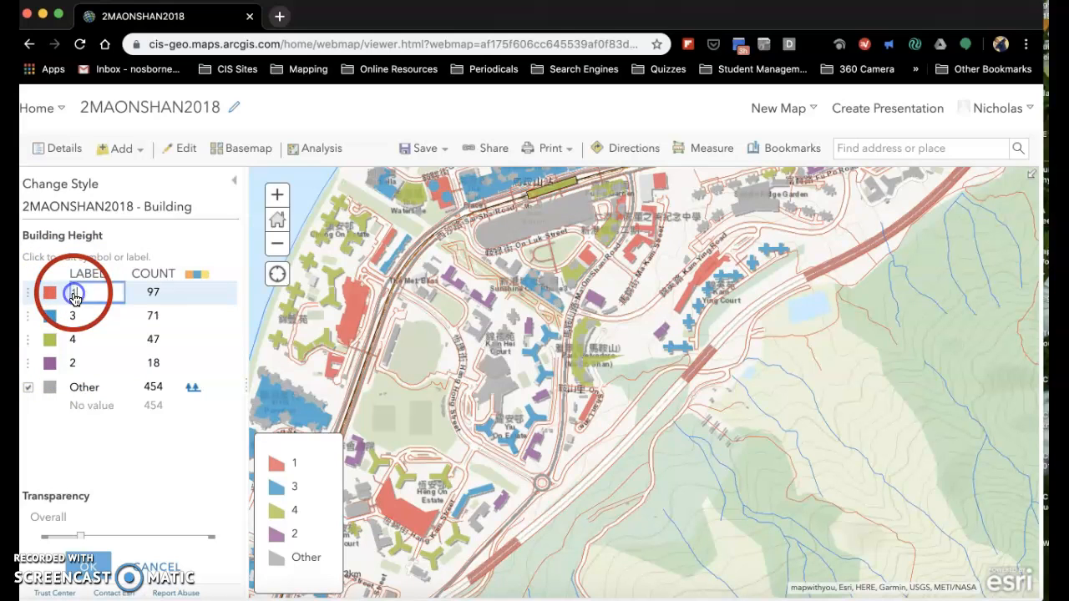
pyautogui.click(115, 291)
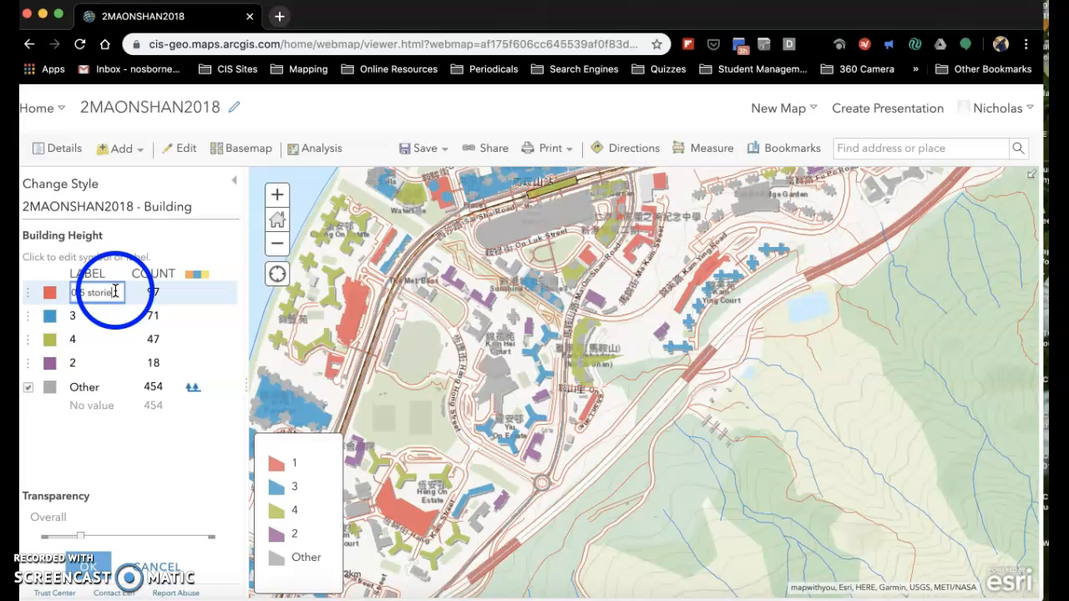
pyautogui.click(81, 349)
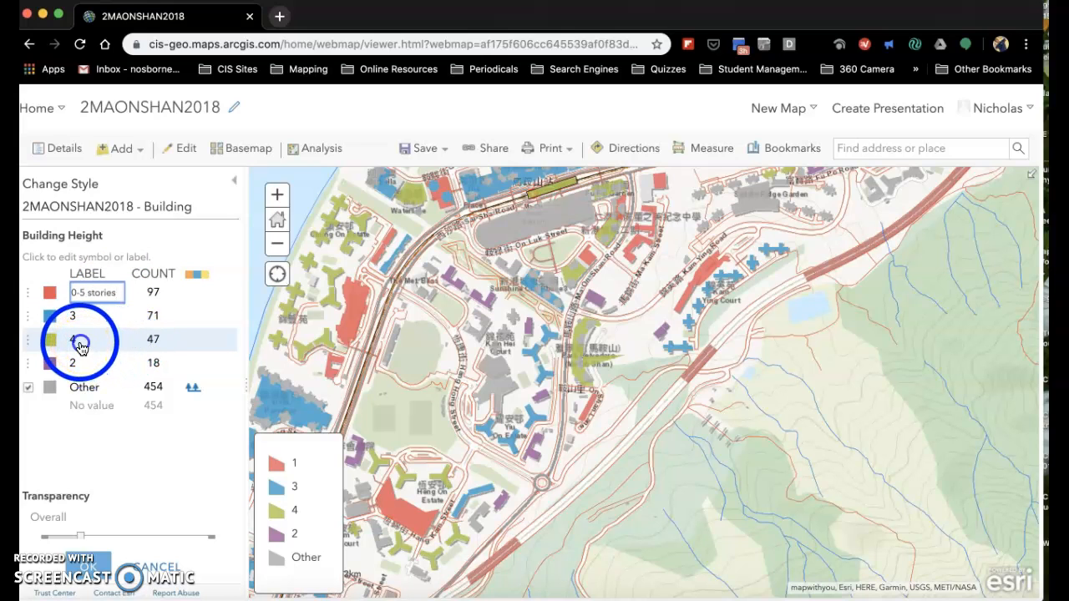
# Set the fill color of Building Height class 4 to dark purple #4C0073 and finish the Building layer's style changes.
pyautogui.click(69, 342)
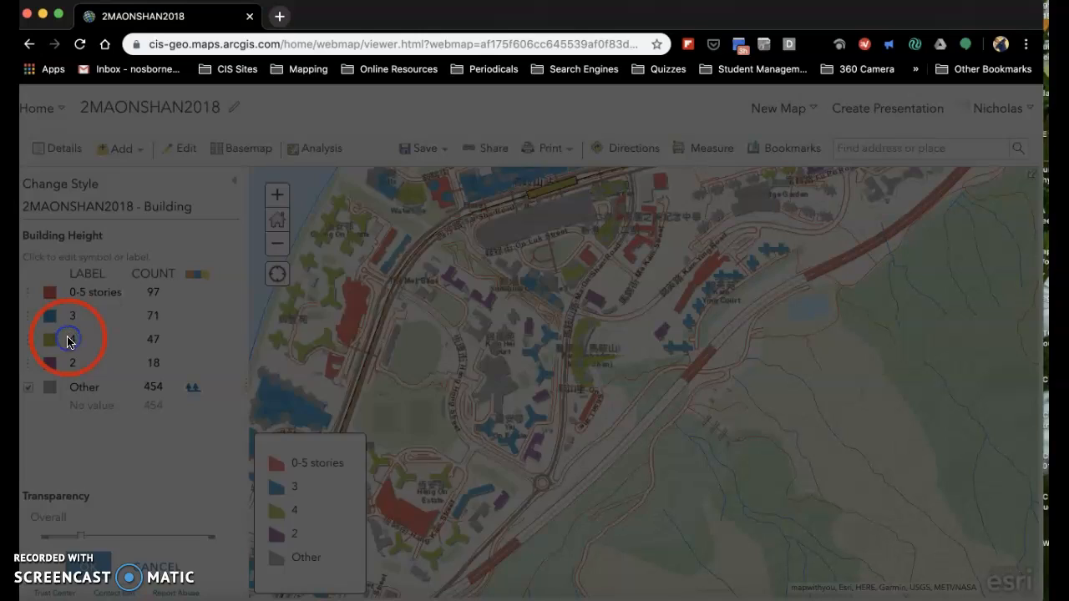
pyautogui.click(355, 261)
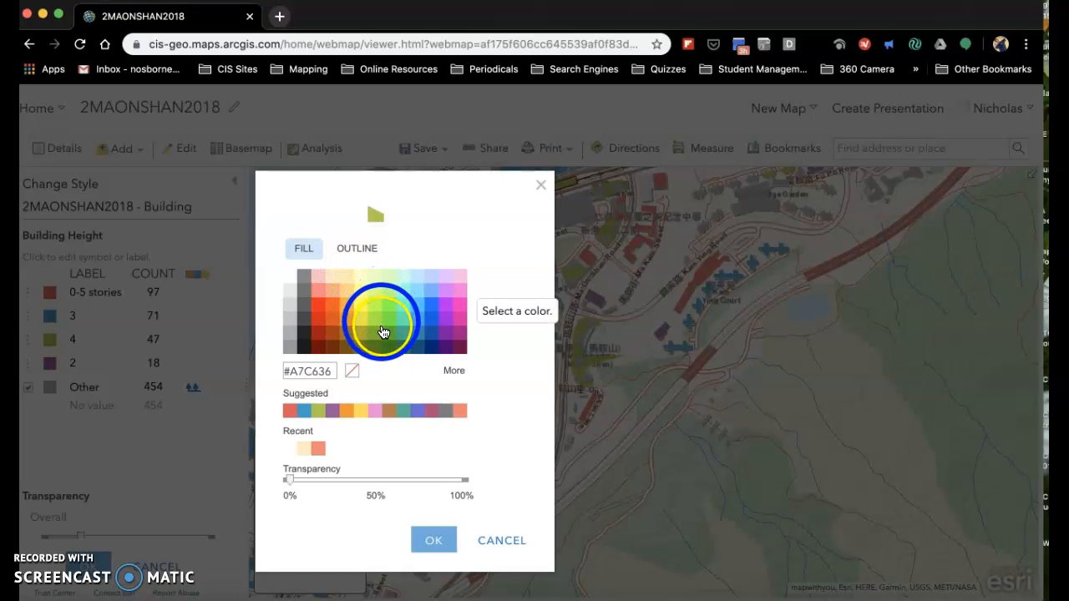
pyautogui.click(443, 346)
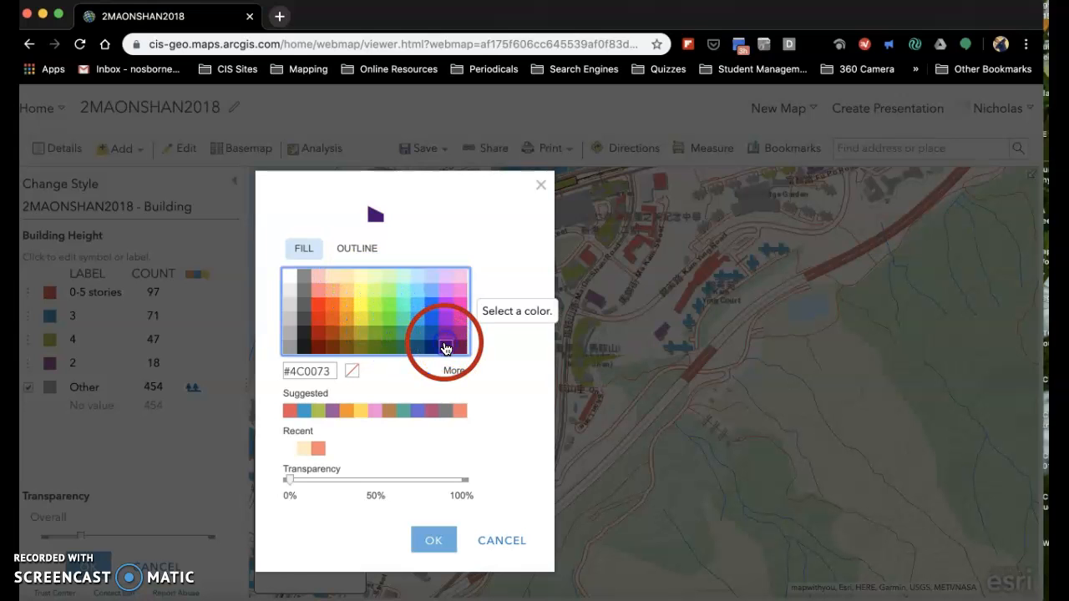
pyautogui.click(434, 540)
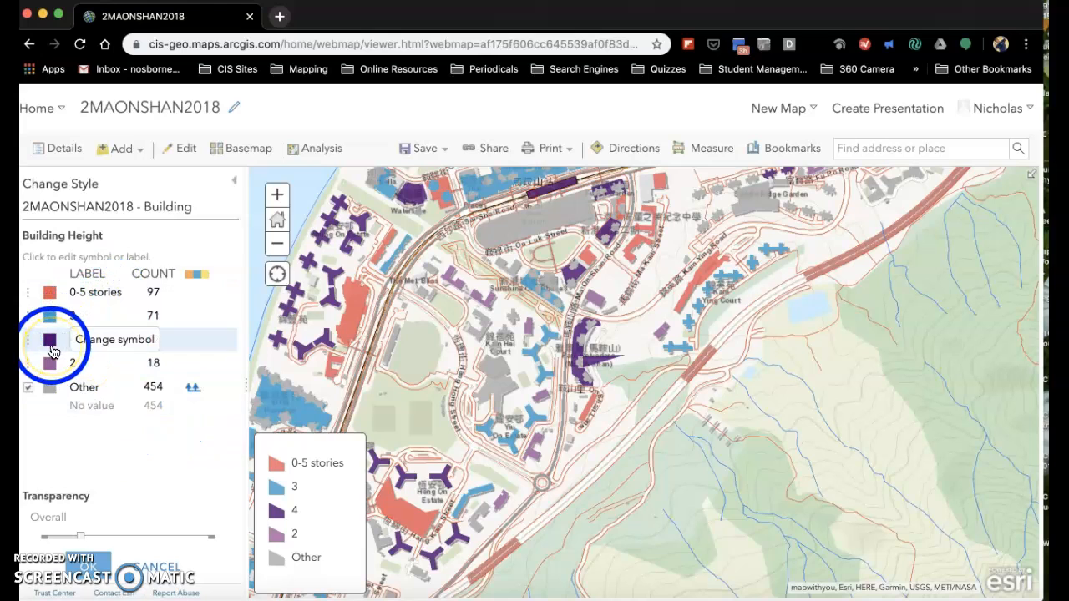
pyautogui.click(90, 568)
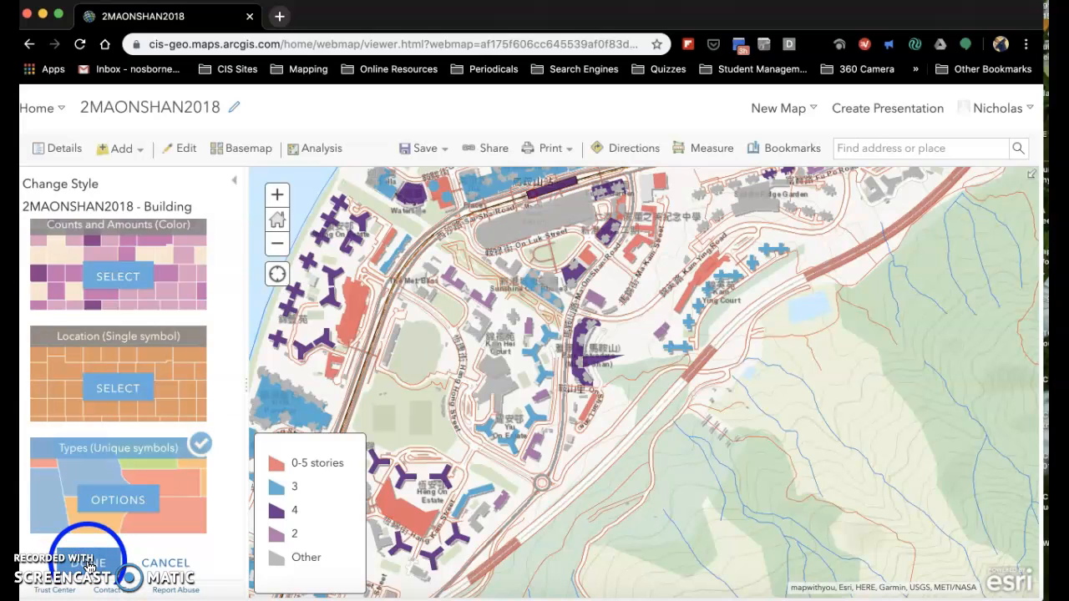
pyautogui.click(90, 564)
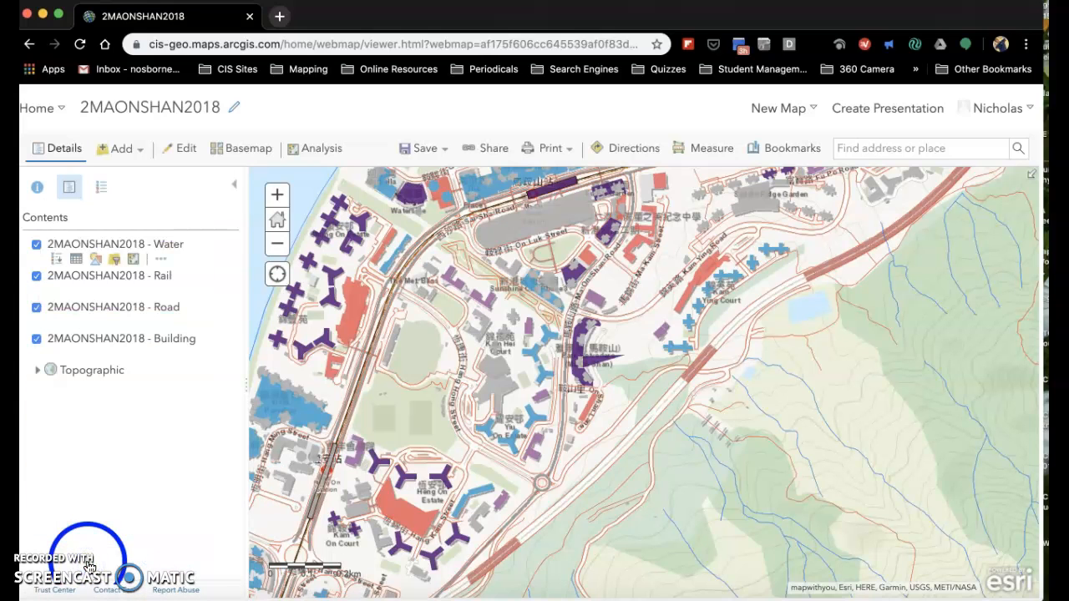
# Examine the map legend for the Building layer's height classes, then return to the layer contents.
pyautogui.moveTo(119, 371)
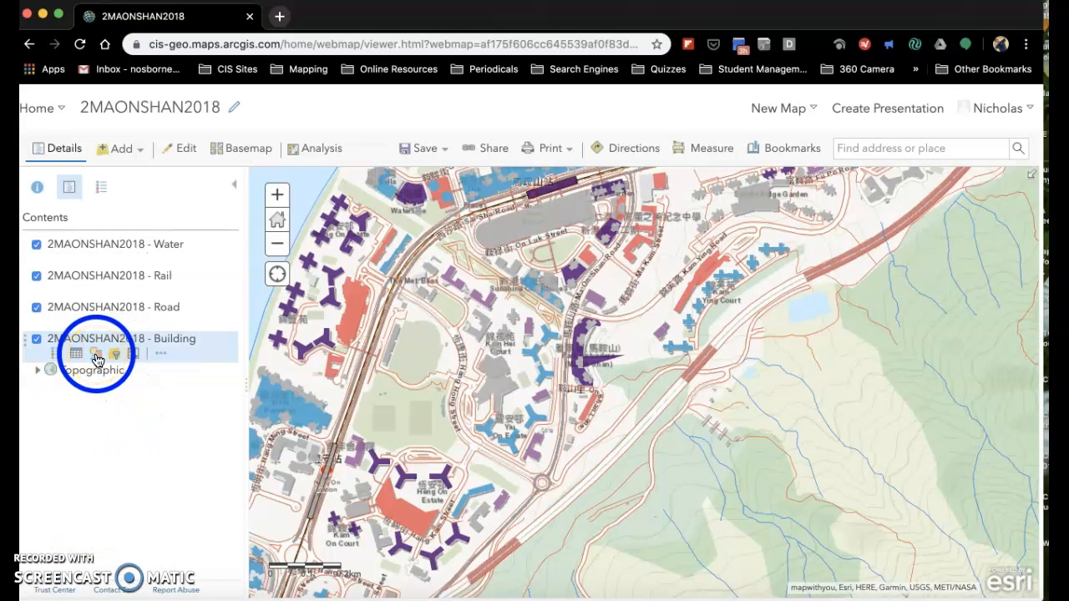
pyautogui.click(98, 188)
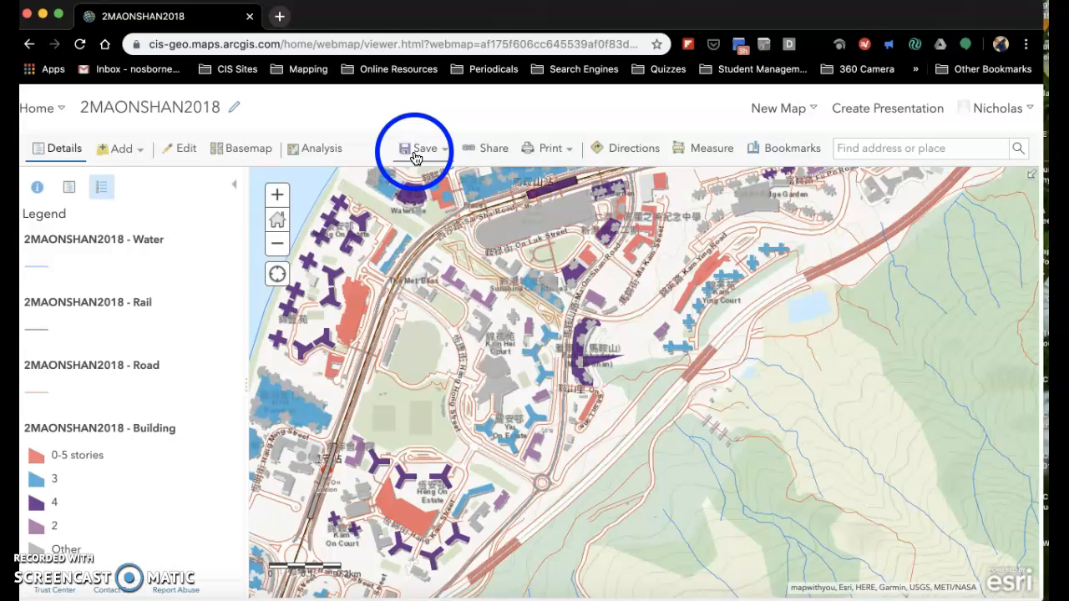
pyautogui.click(72, 190)
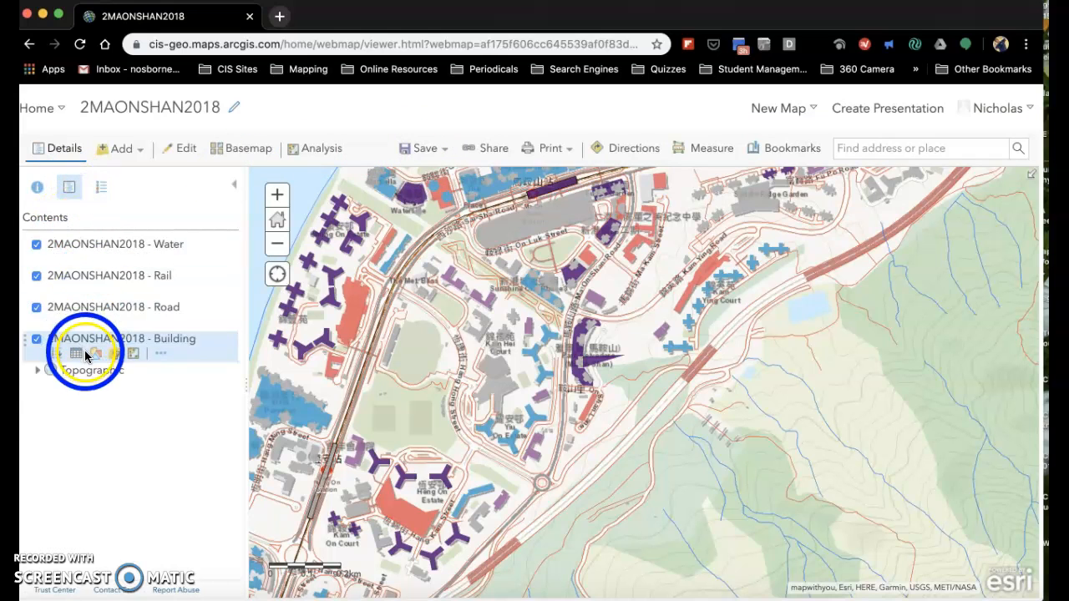
# Restyle the 2MAONSHAN2018 - Building layer by the Building Materials attribute using Types (Unique symbols).
pyautogui.click(88, 354)
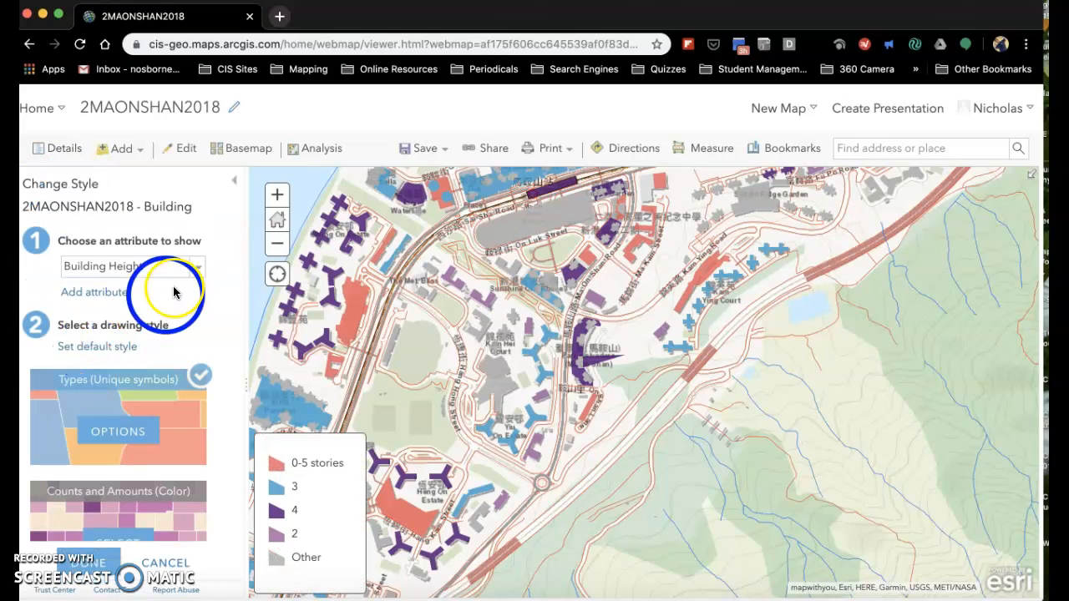
pyautogui.click(199, 280)
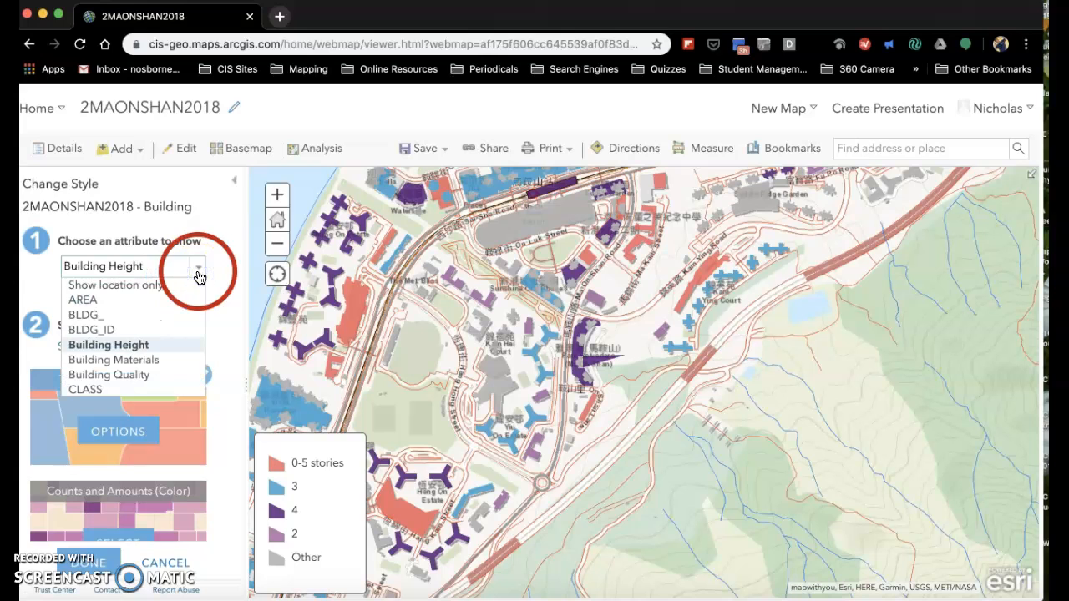
pyautogui.click(145, 360)
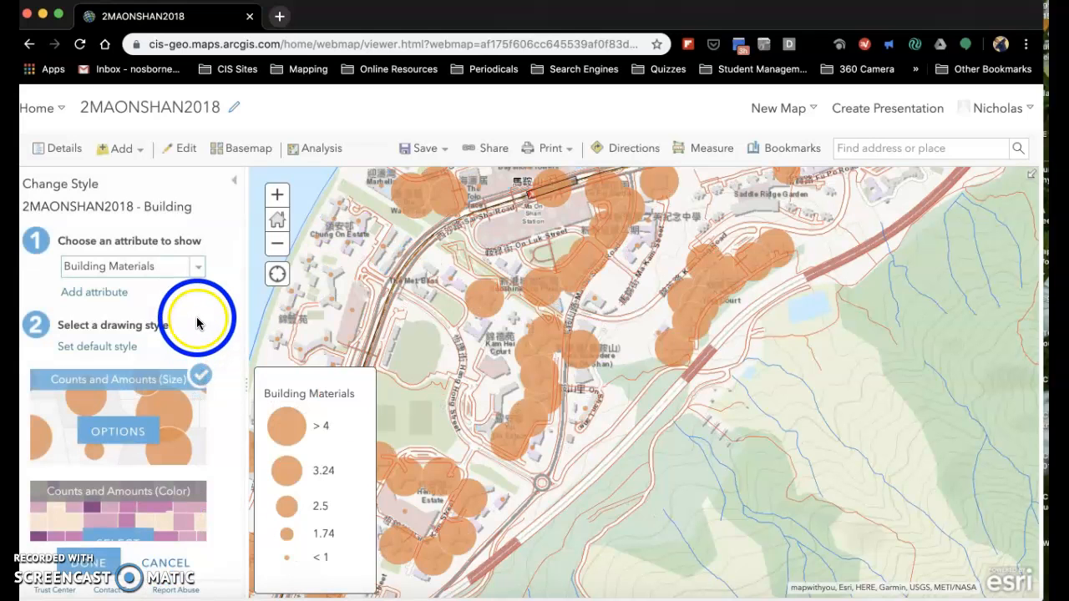
pyautogui.scroll(-3, 176, 352)
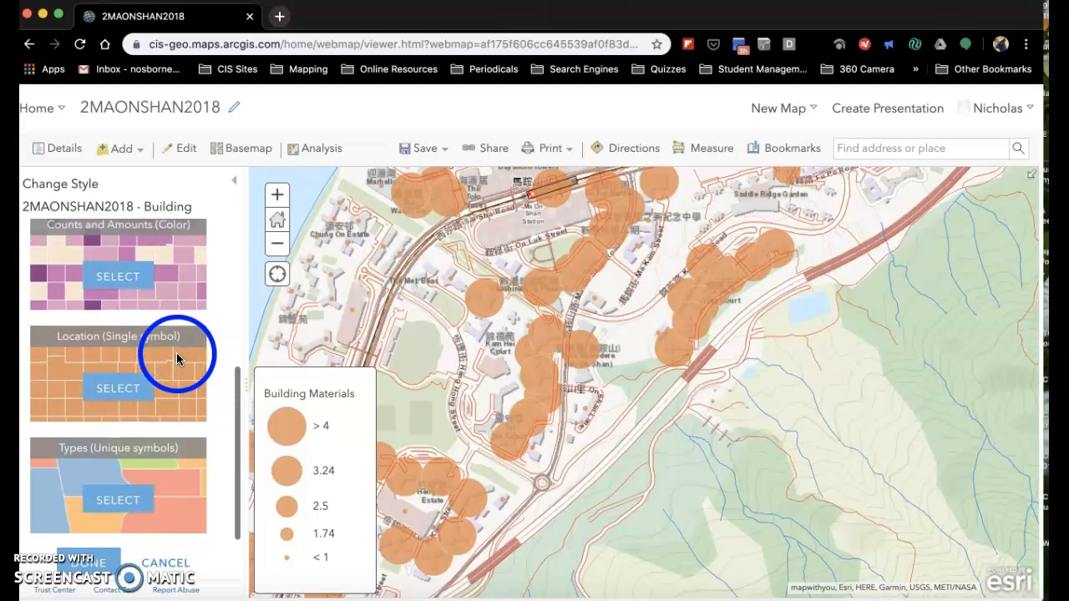
pyautogui.click(132, 505)
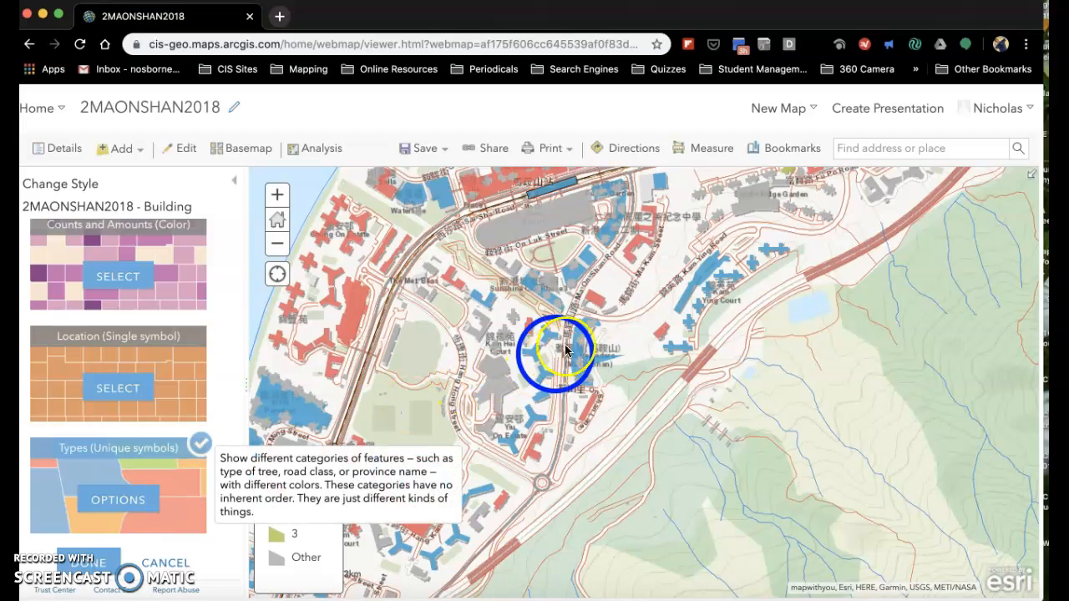
# Examine how the building material classes are distributed across the different parts of Ma On Shan.
pyautogui.scroll(5, 573, 345)
pyautogui.scroll(-4, 573, 345)
pyautogui.scroll(-4, 573, 345)
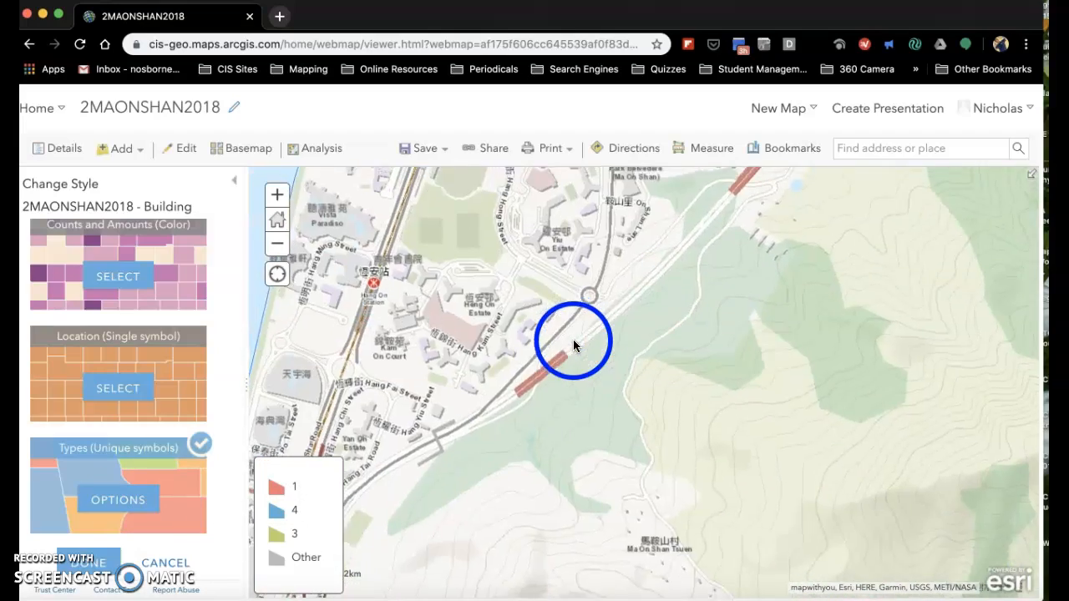
pyautogui.scroll(5, 573, 345)
pyautogui.hscroll(2, 573, 345)
pyautogui.scroll(-3, 573, 345)
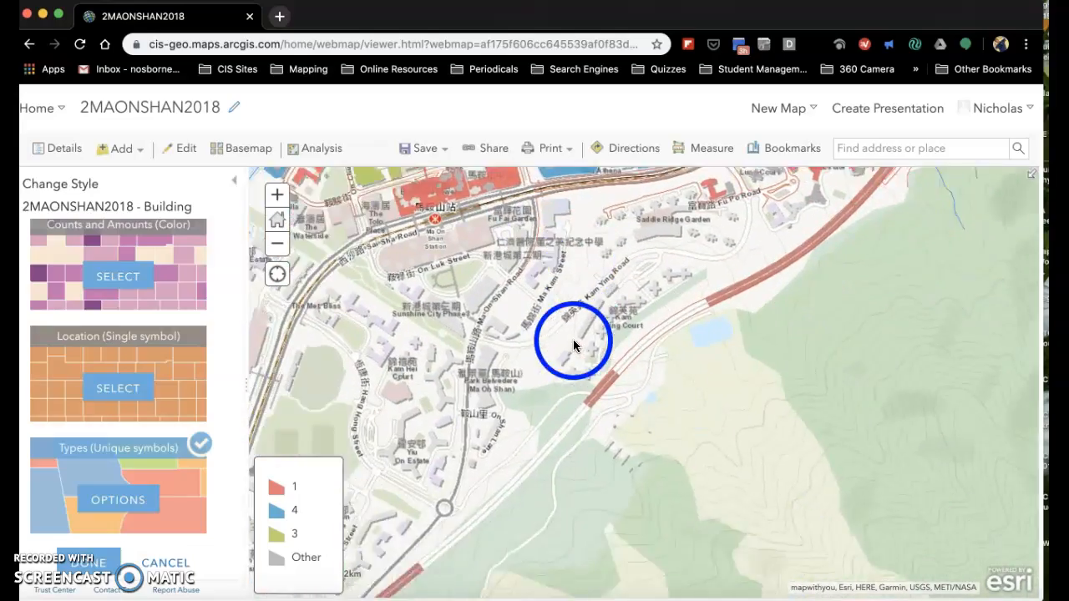
pyautogui.hscroll(-4, 573, 345)
pyautogui.scroll(4, 573, 345)
pyautogui.hscroll(3, 573, 345)
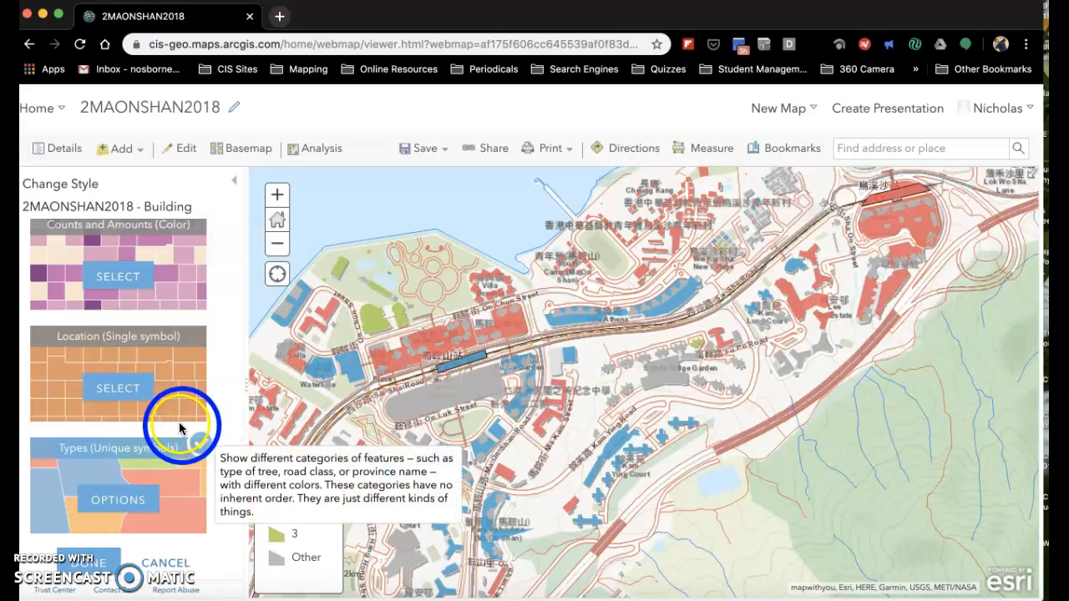
# Review the symbols and labels in the Building Materials unique symbols options and leave them without applying changes.
pyautogui.click(131, 501)
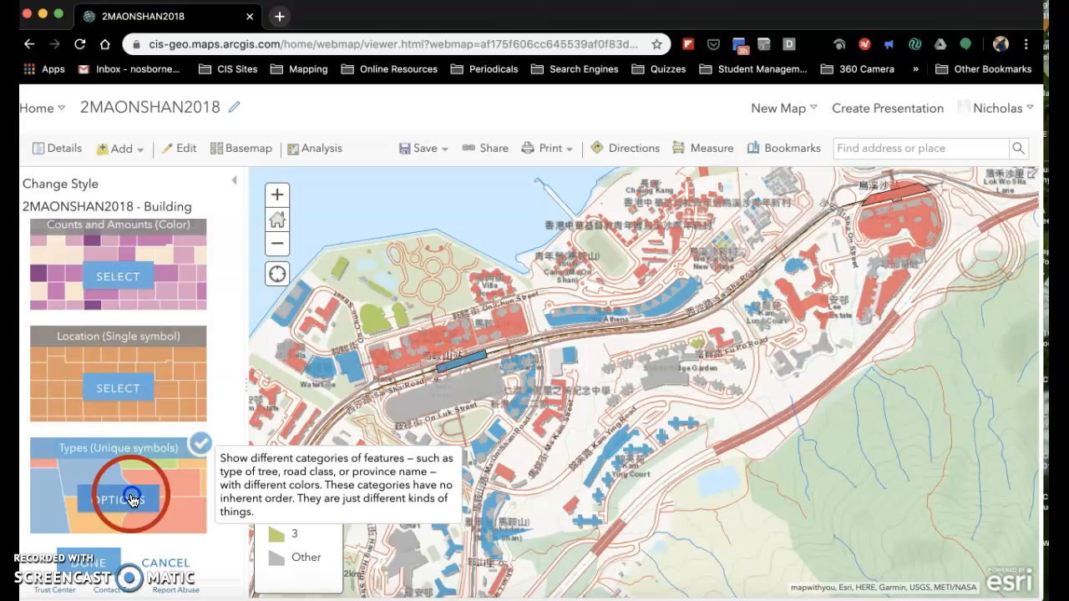
pyautogui.click(60, 303)
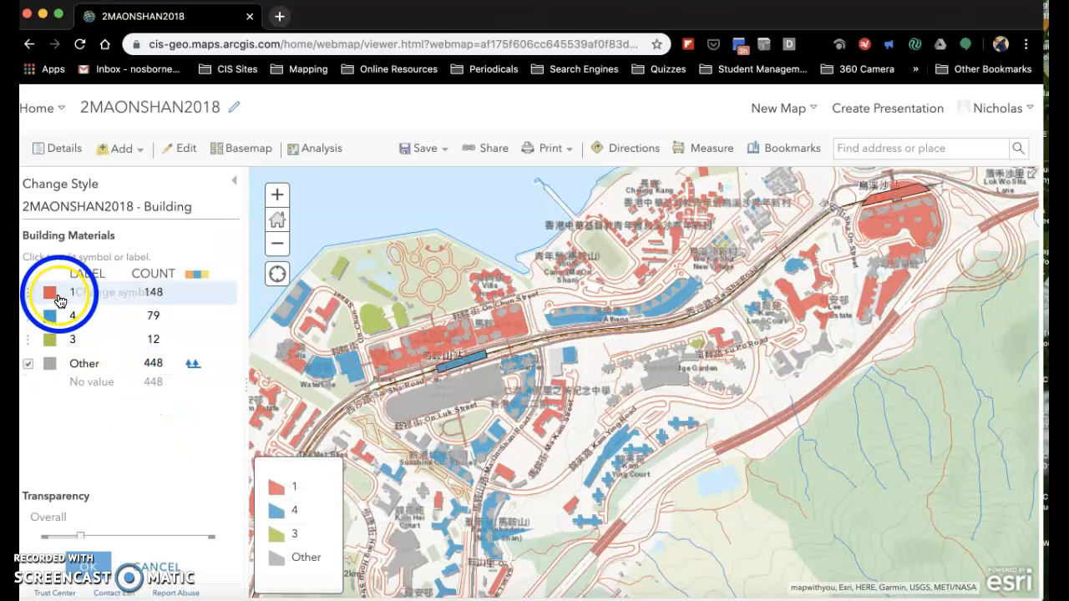
pyautogui.click(51, 366)
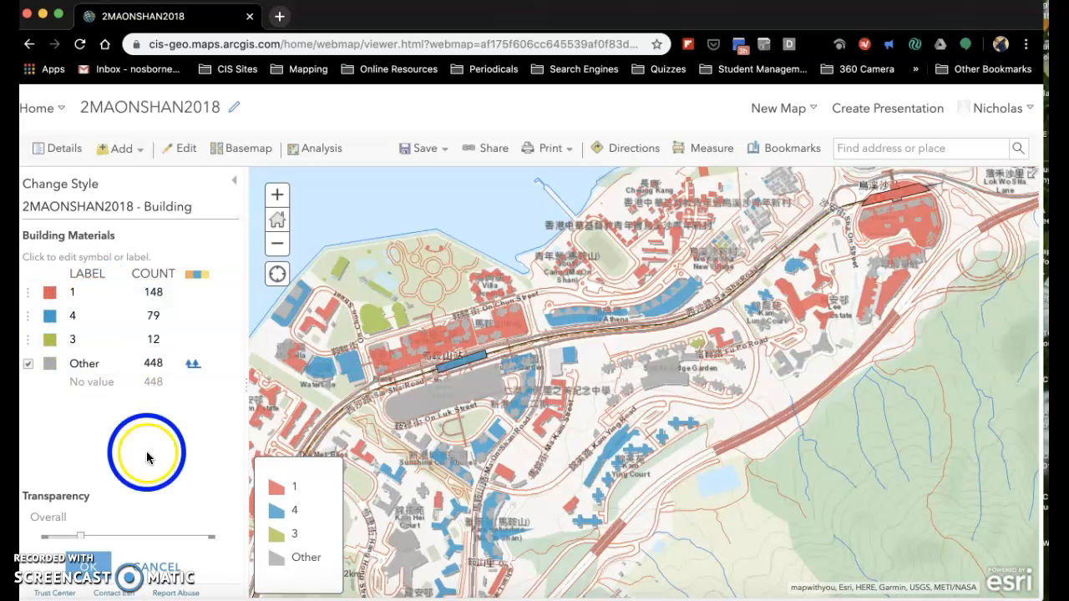
pyautogui.click(174, 569)
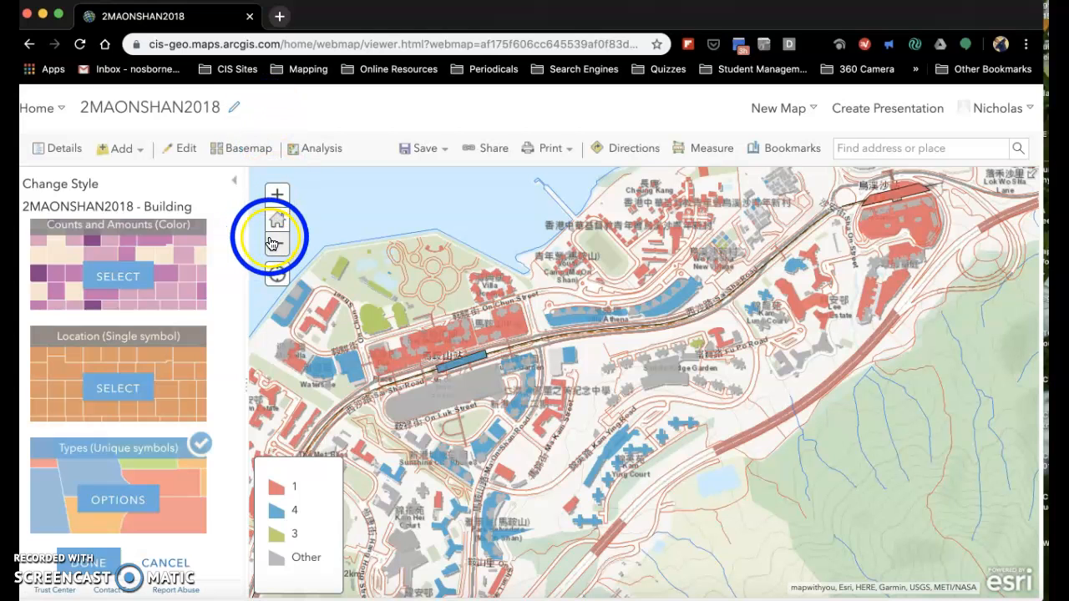
# Try the Location (Single symbol) drawing style on the Building layer and view all of Ma On Shan.
pyautogui.click(113, 388)
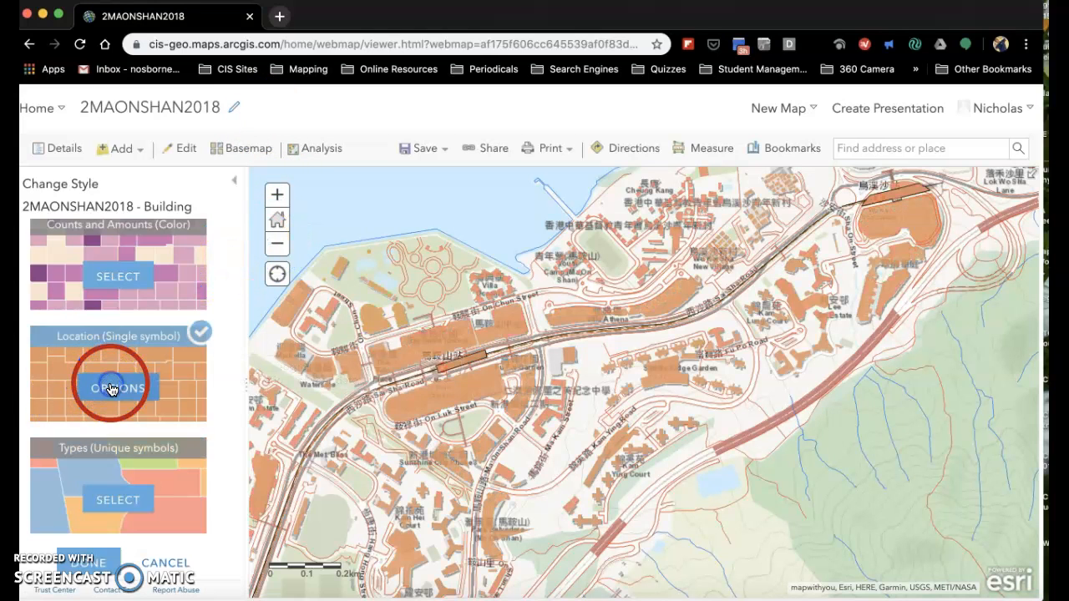
pyautogui.click(278, 249)
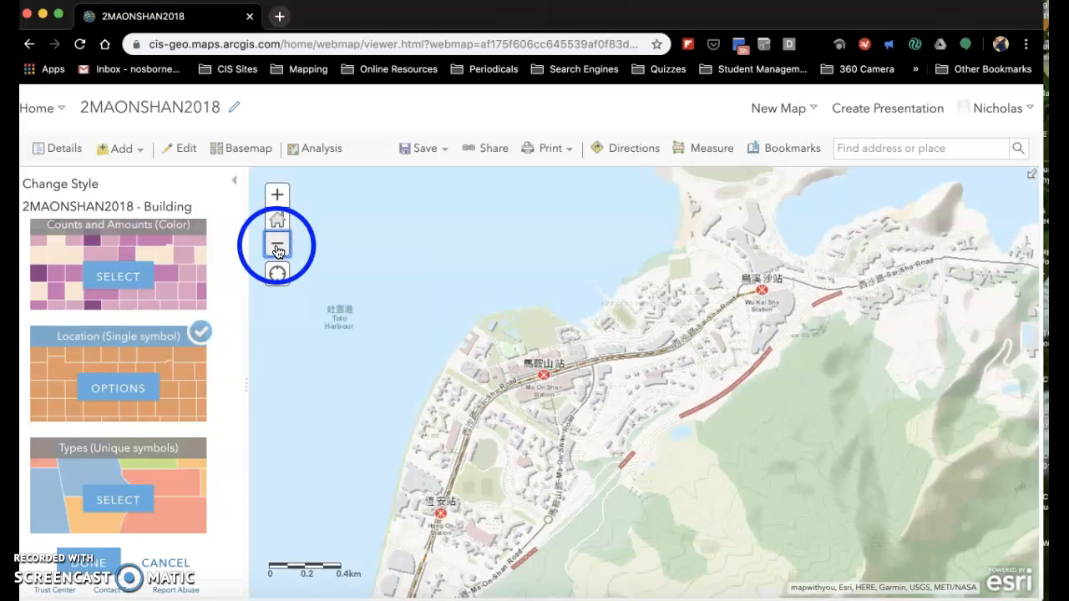
pyautogui.moveTo(822, 424); pyautogui.dragTo(865, 330)
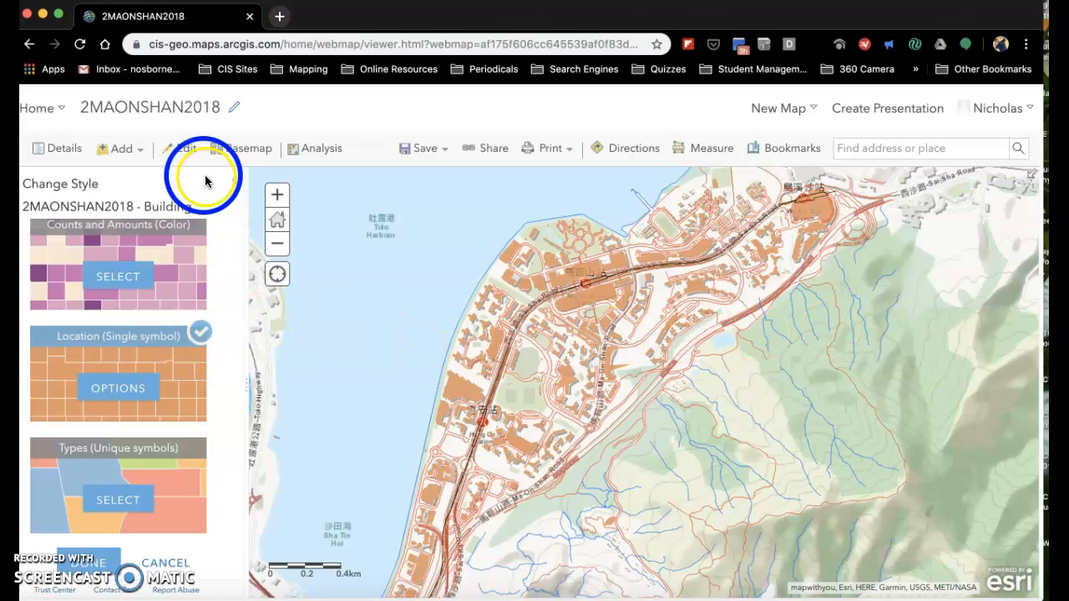
# Add a map notes layer named "Data collection site" using the Map Notes template.
pyautogui.click(121, 150)
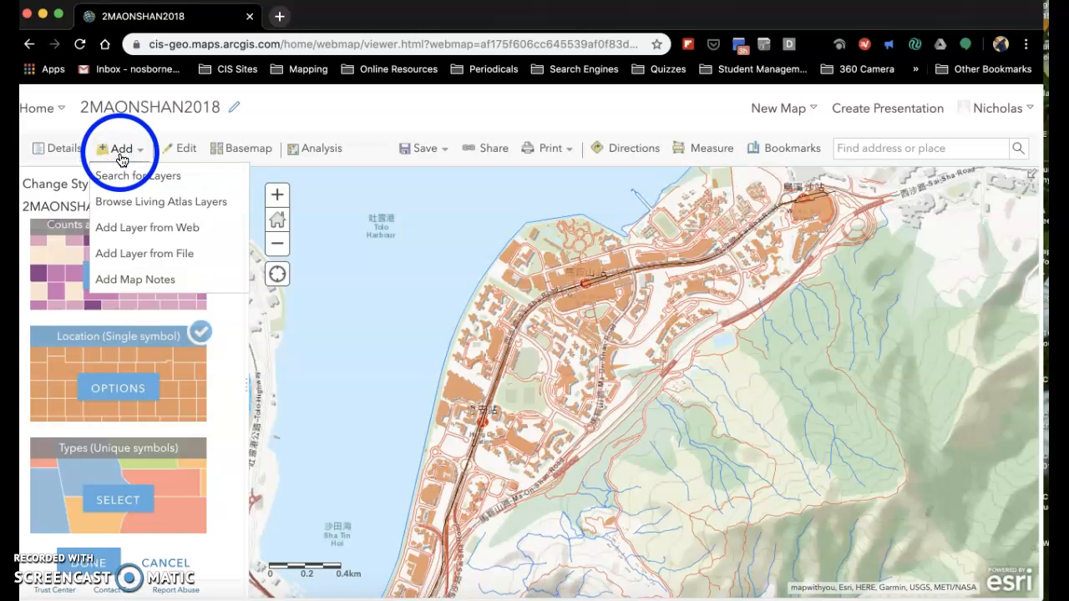
pyautogui.click(137, 280)
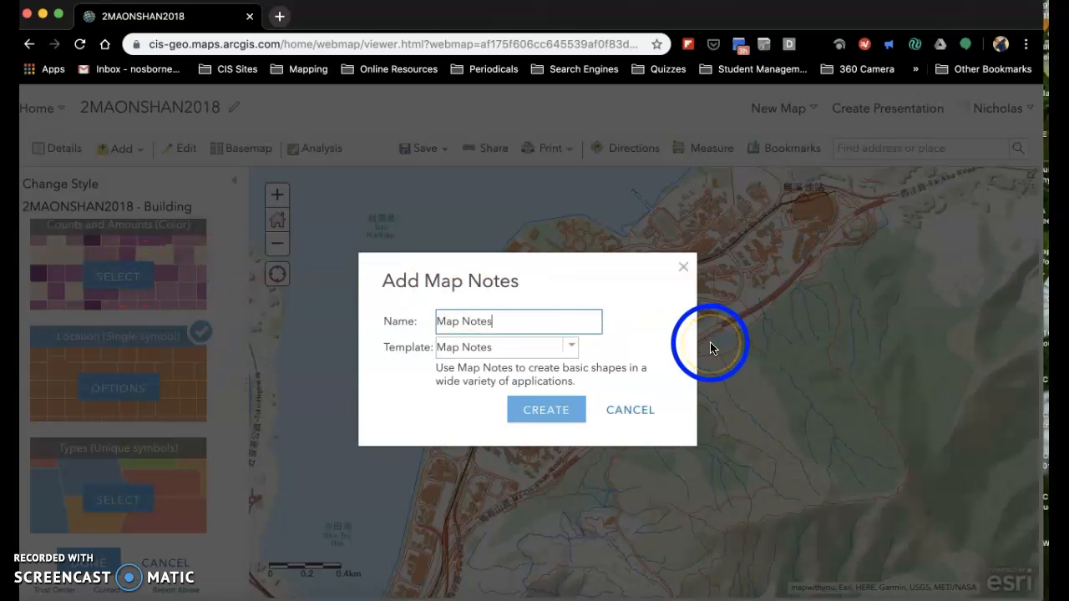
pyautogui.press('BackSpace')
pyautogui.press('BackSpace')
pyautogui.press('BackSpace')
pyautogui.press('BackSpace')
pyautogui.press('BackSpace')
pyautogui.press('BackSpace')
pyautogui.press('BackSpace')
pyautogui.press('BackSpace')
pyautogui.press('BackSpace')
pyautogui.write('Data collection site')
pyautogui.click(560, 413)
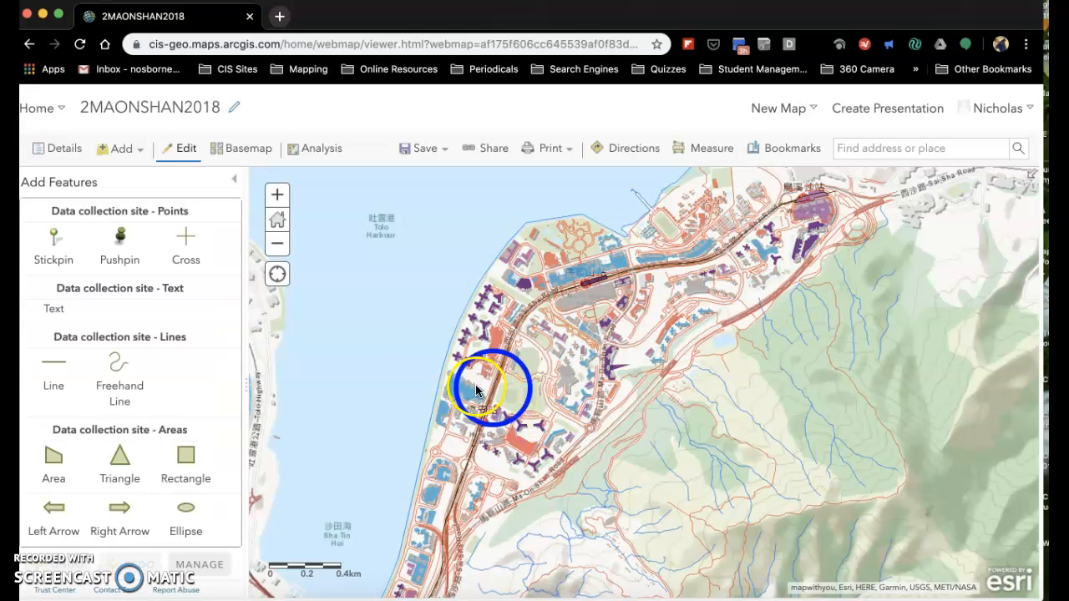
# Place a Pushpin point on the railway bend near Ma On Shan's western waterfront.
pyautogui.click(314, 350)
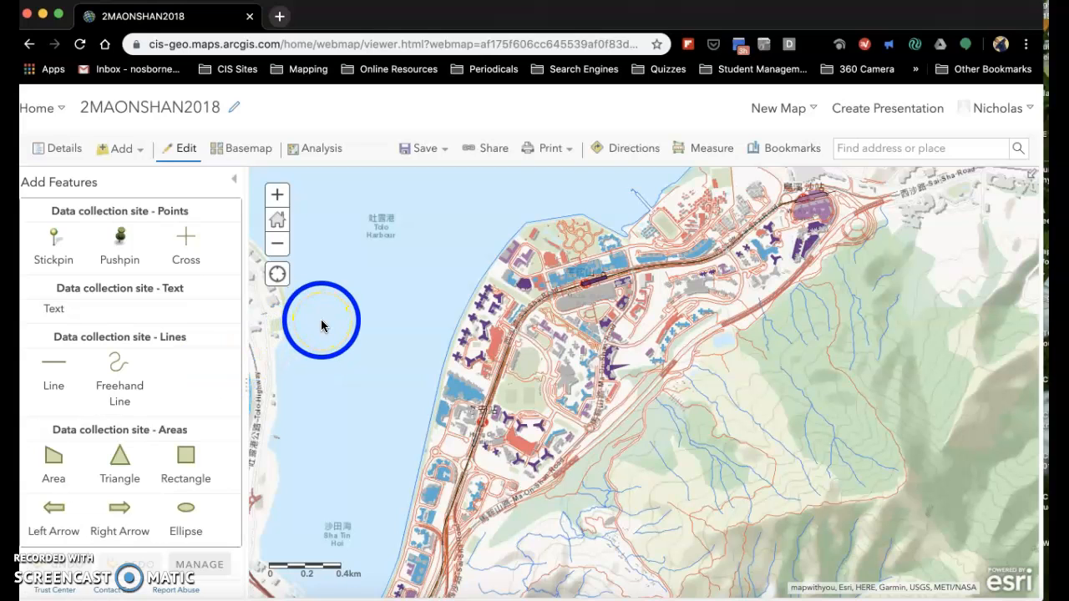
pyautogui.click(122, 240)
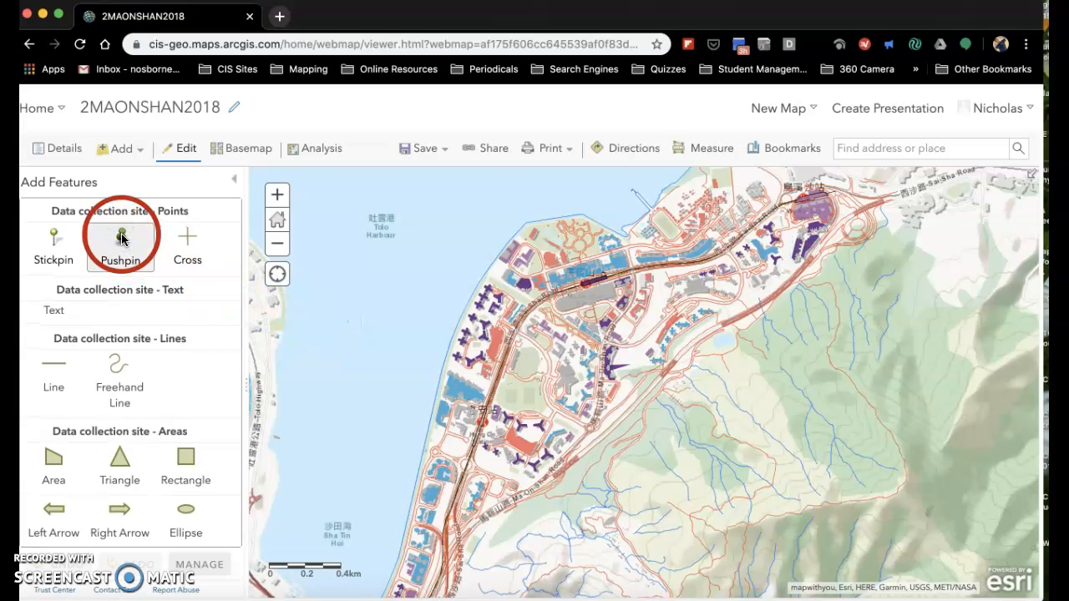
pyautogui.click(518, 335)
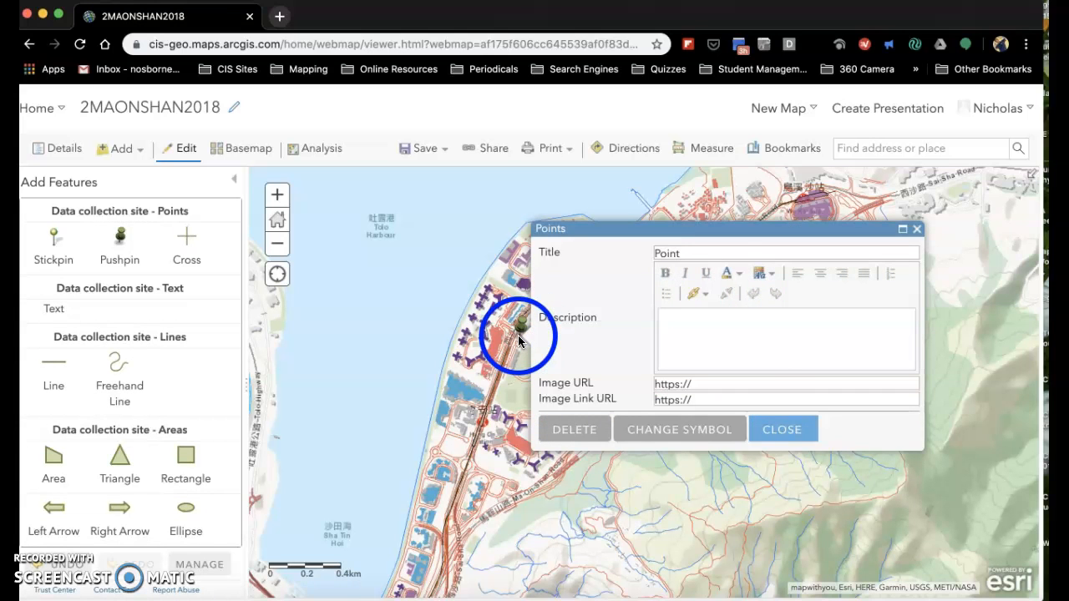
# Change the point's symbol to the green square marker with a pointed base from the Shapes category, sized 44 px.
pyautogui.click(700, 429)
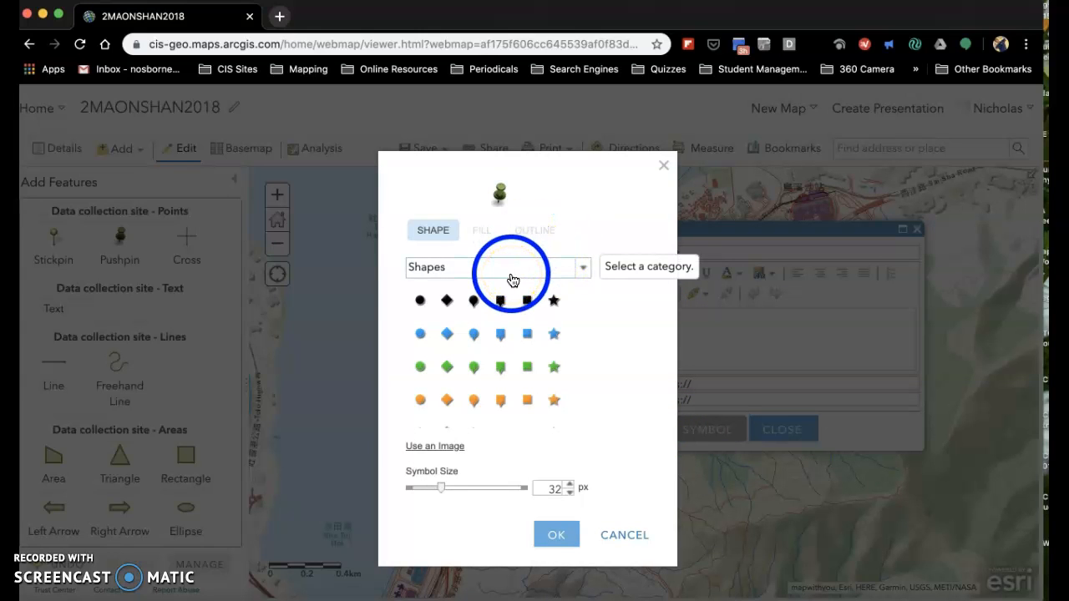
pyautogui.scroll(-3, 504, 380)
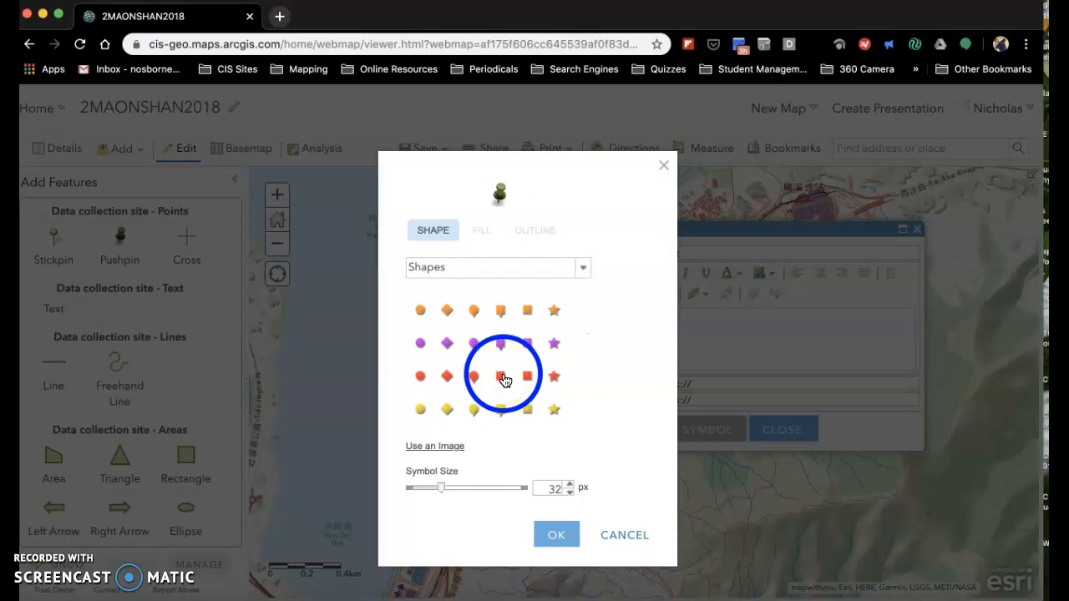
pyautogui.scroll(3, 505, 380)
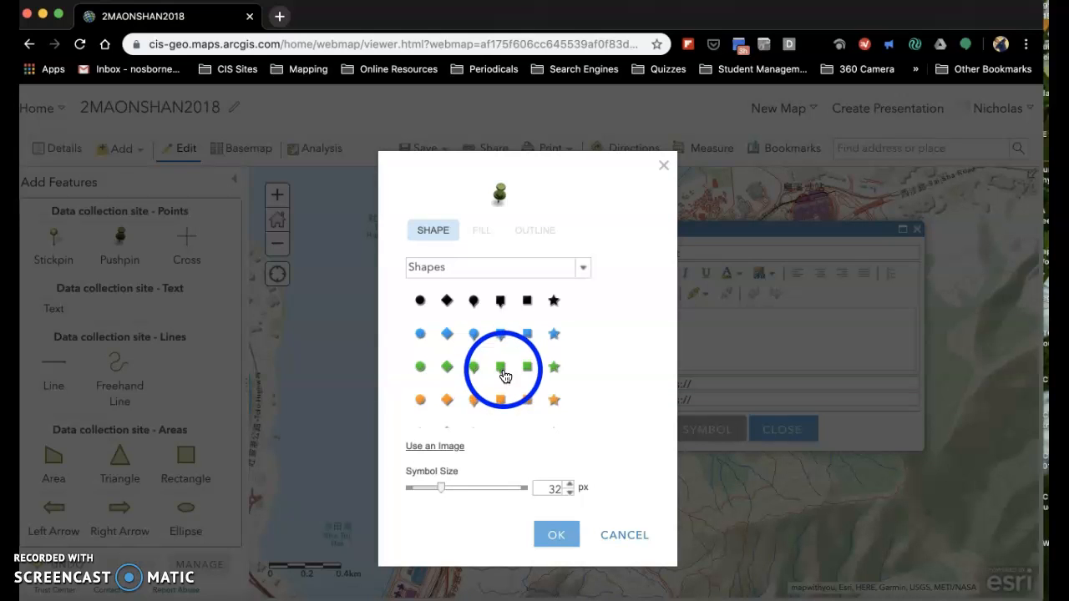
pyautogui.click(502, 369)
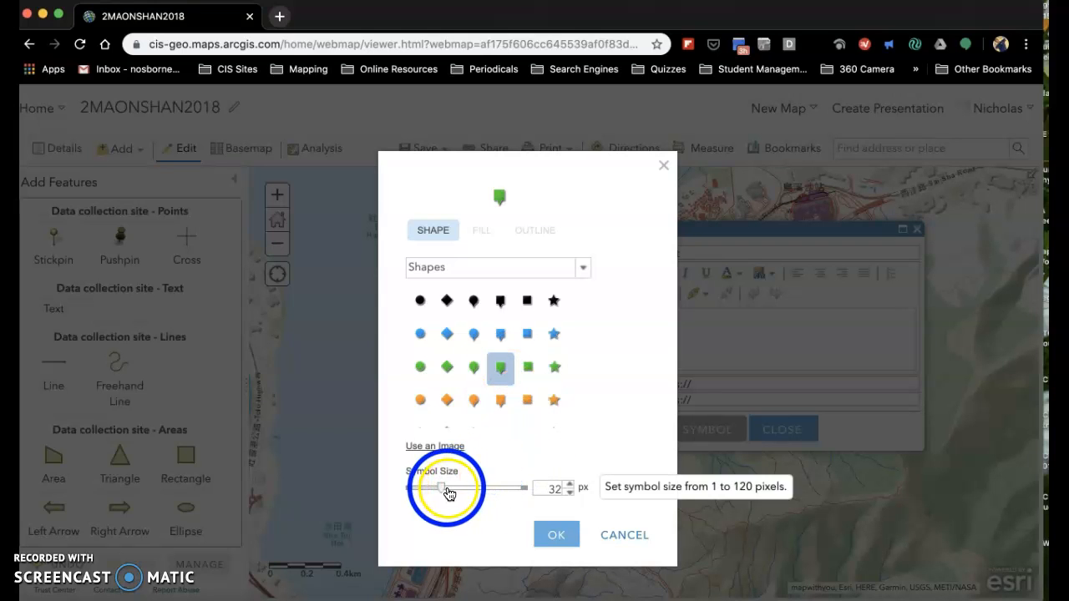
pyautogui.moveTo(443, 491); pyautogui.dragTo(451, 491)
pyautogui.click(557, 546)
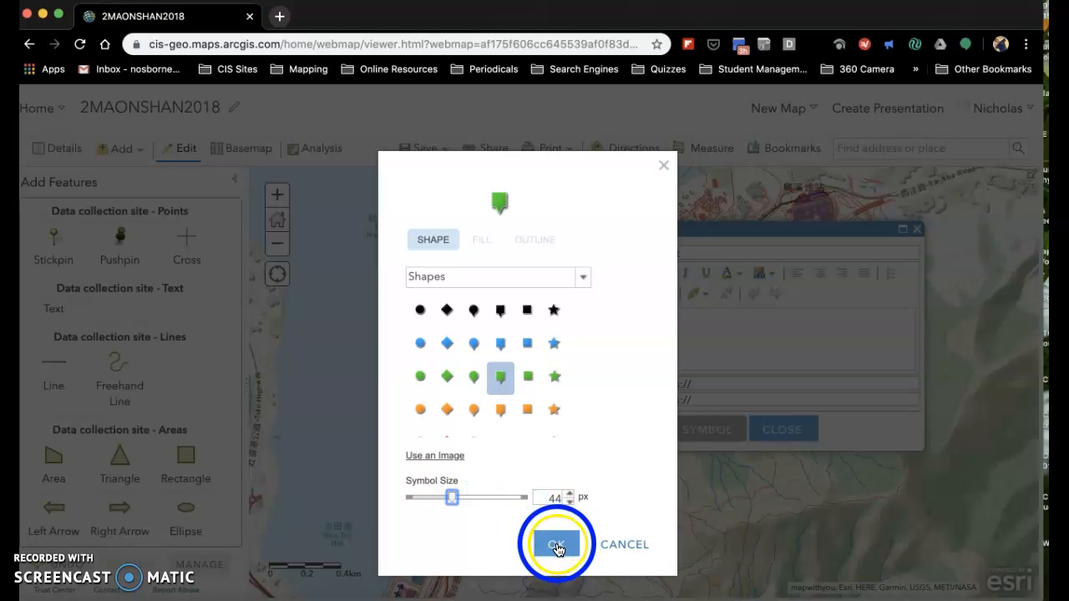
pyautogui.click(557, 547)
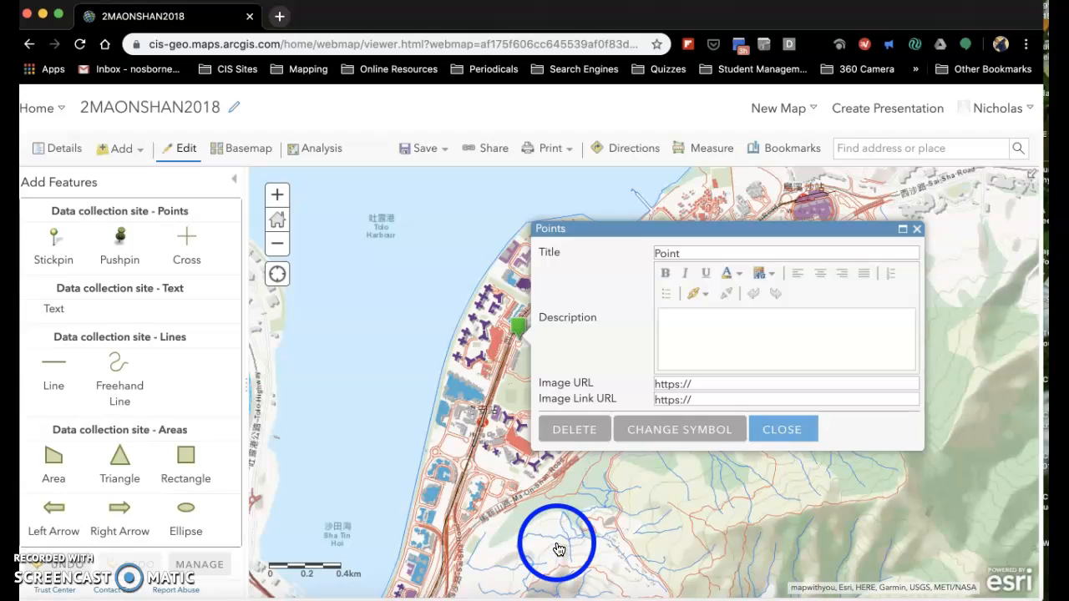
pyautogui.click(919, 231)
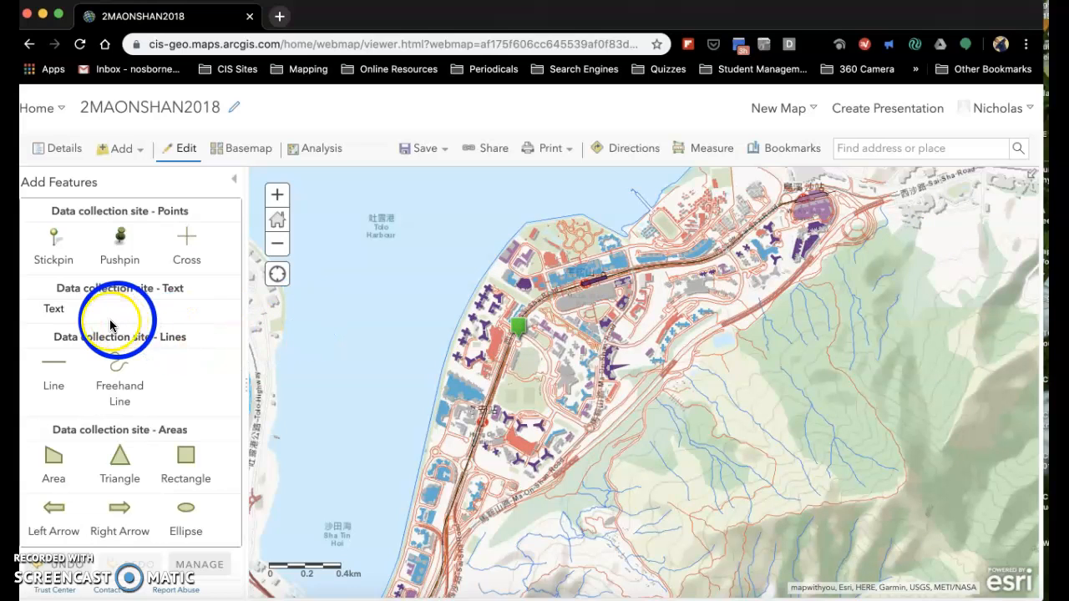
# Add a text note reading "Data collection site" in the water west of Ma On Shan.
pyautogui.click(55, 309)
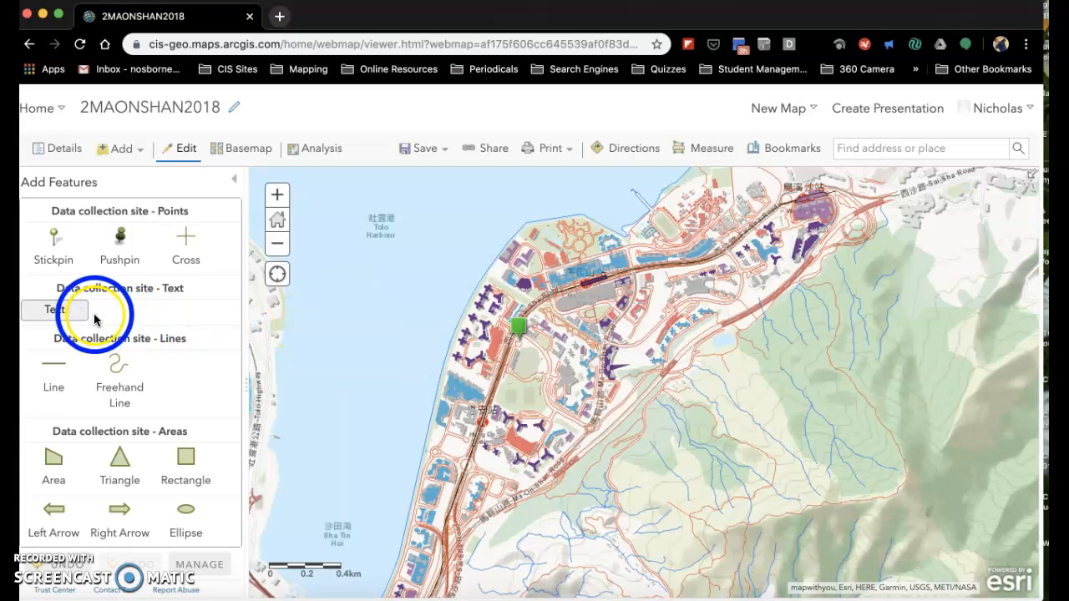
pyautogui.click(330, 316)
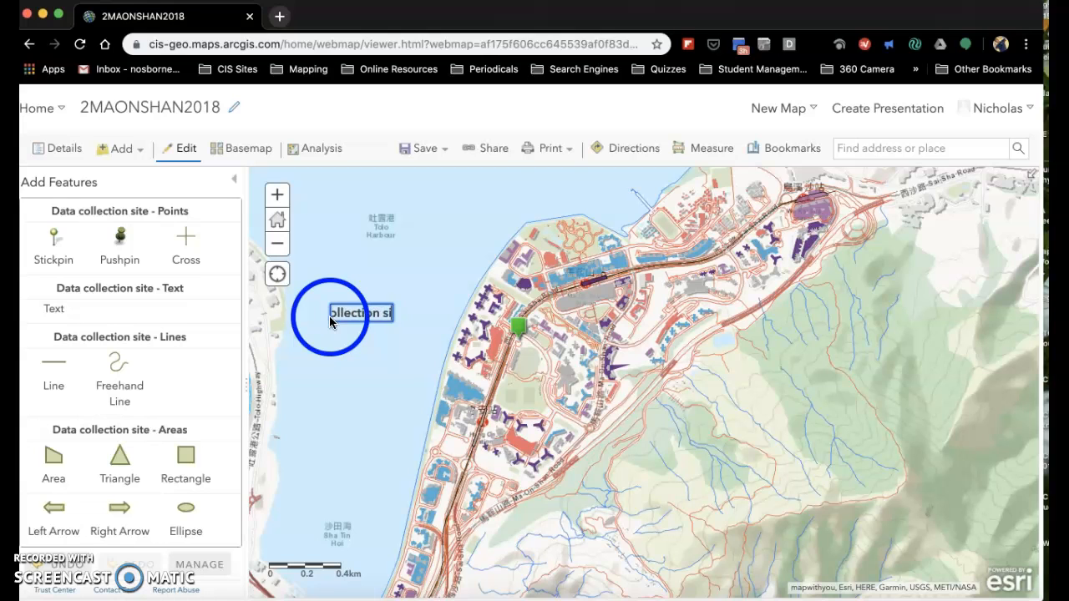
pyautogui.press('Return')
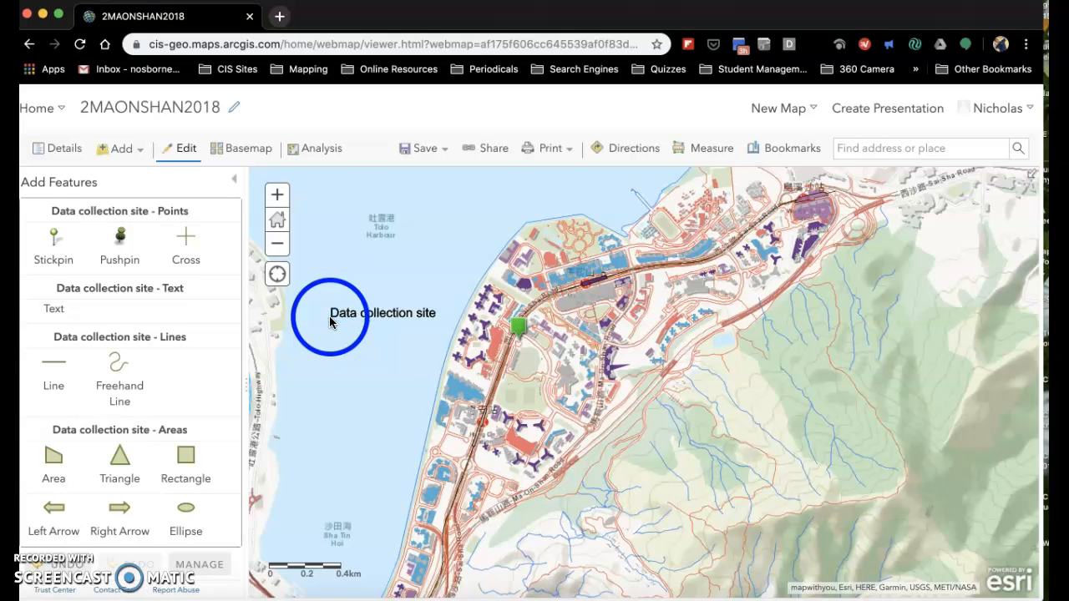
# Move the "Data collection site" text just southeast of the green marker and deselect it.
pyautogui.click(370, 316)
pyautogui.click(370, 313)
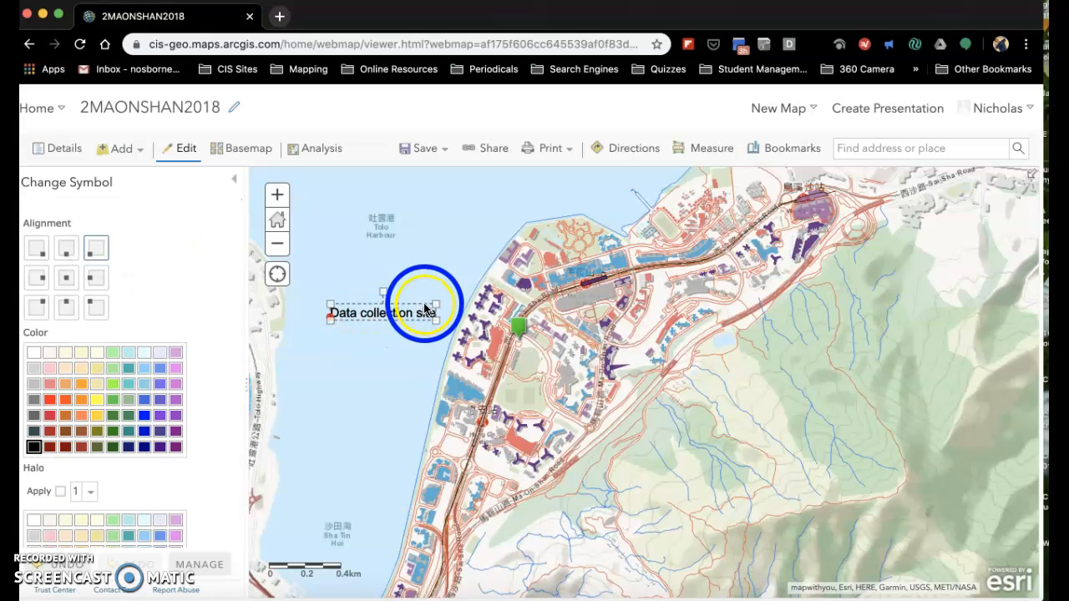
pyautogui.moveTo(424, 306); pyautogui.dragTo(424, 304)
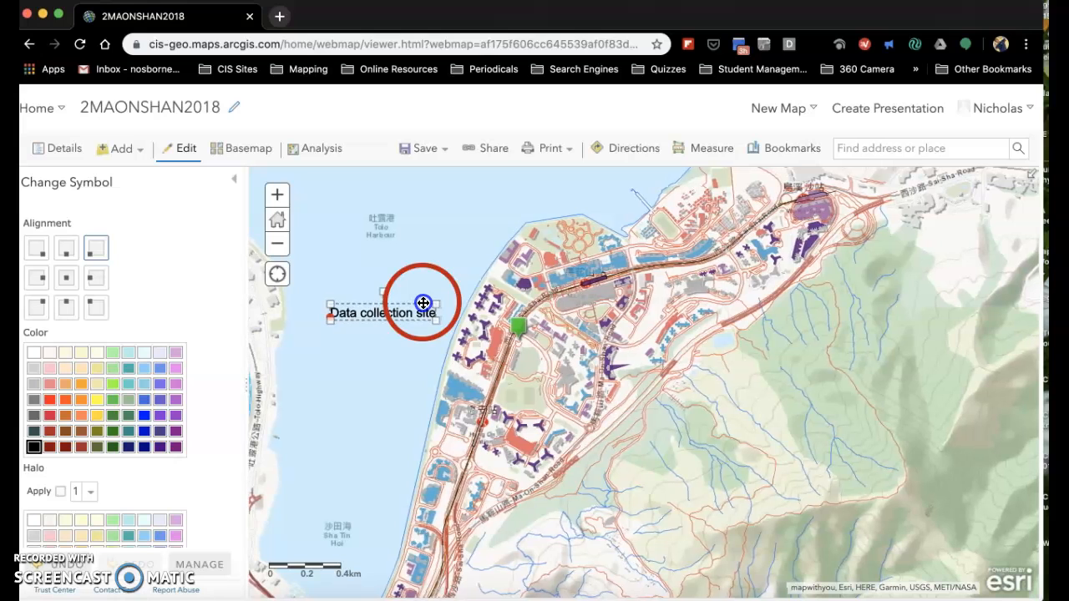
pyautogui.click(423, 303)
pyautogui.click(379, 316)
pyautogui.moveTo(393, 310); pyautogui.dragTo(465, 325)
pyautogui.click(466, 328)
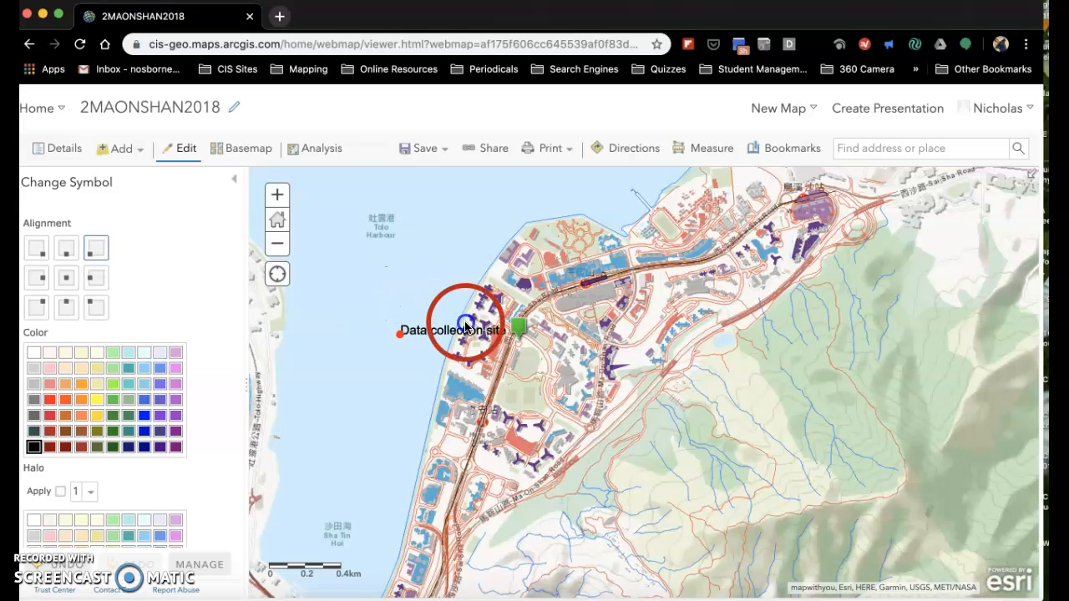
pyautogui.moveTo(465, 328)
pyautogui.mouseDown()
pyautogui.moveTo(543, 373)
pyautogui.moveTo(595, 351)
pyautogui.moveTo(586, 360)
pyautogui.mouseUp()
pyautogui.click(586, 359)
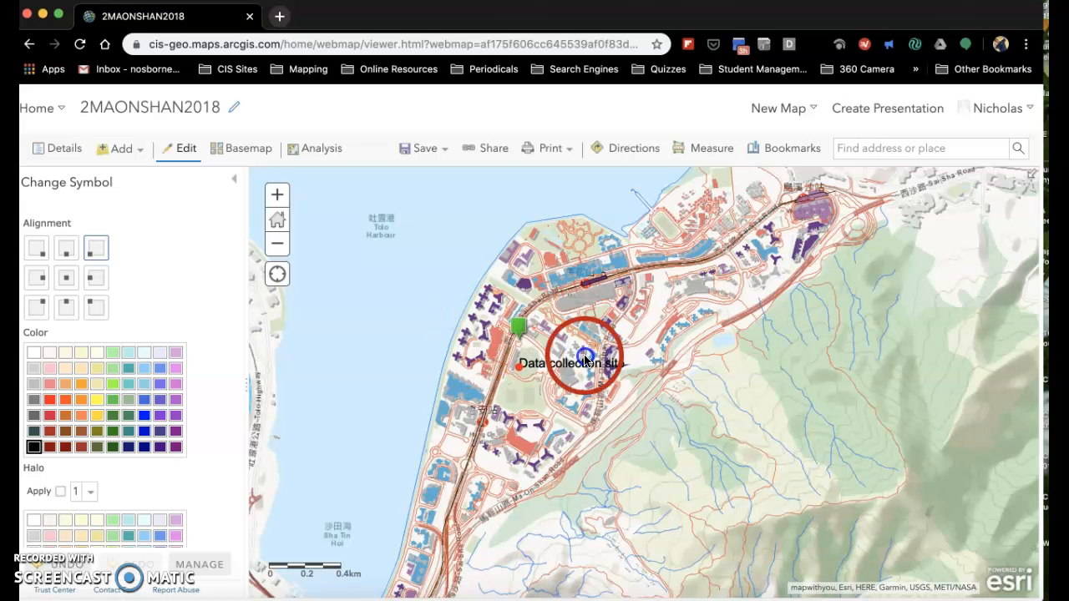
pyautogui.moveTo(585, 359); pyautogui.dragTo(585, 338)
pyautogui.click(373, 299)
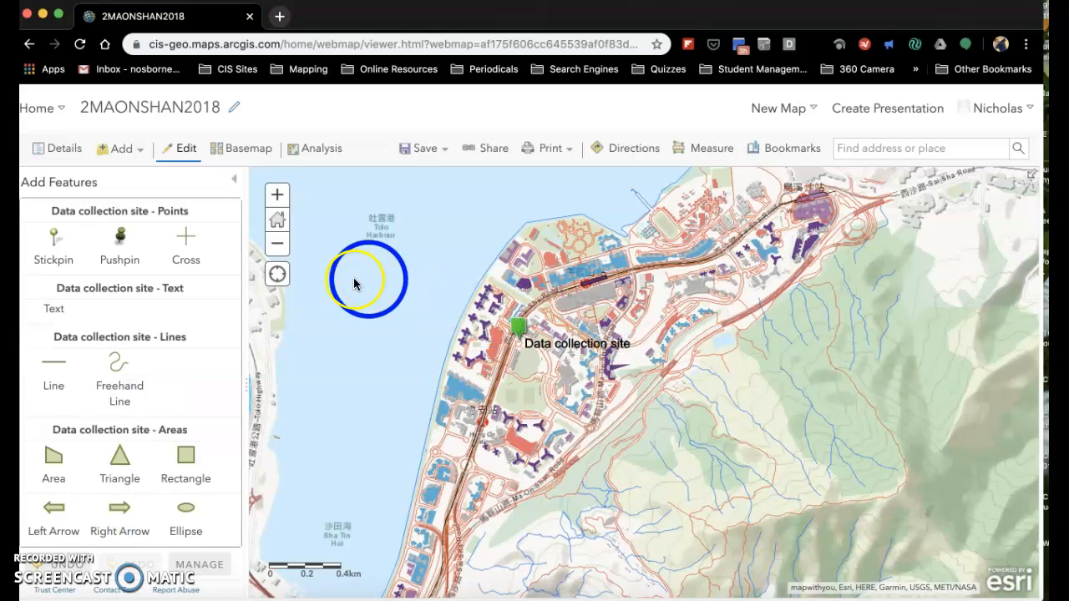
pyautogui.click(279, 244)
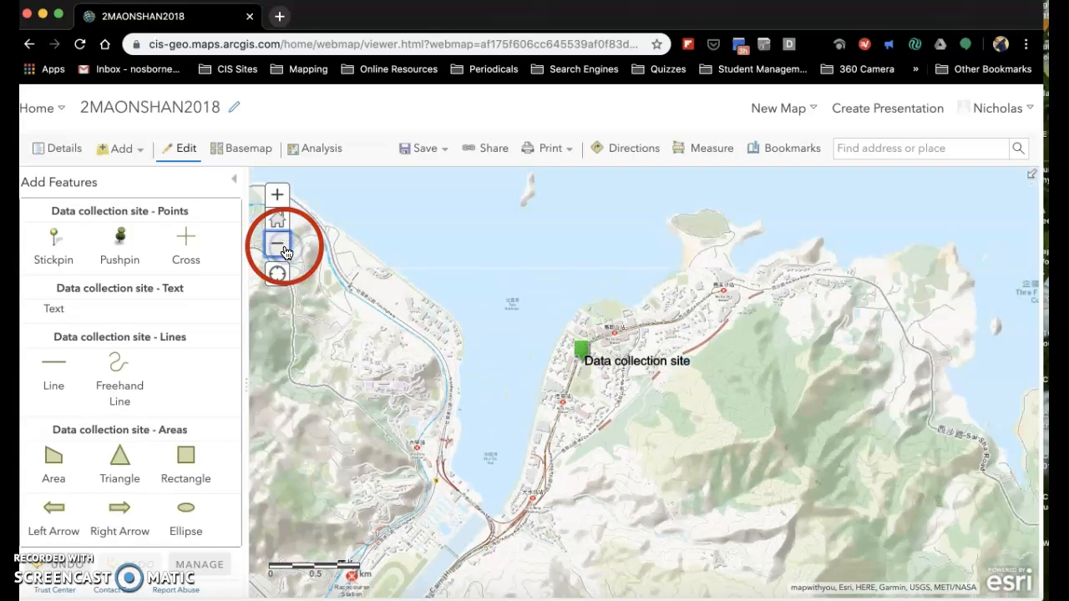
pyautogui.click(285, 250)
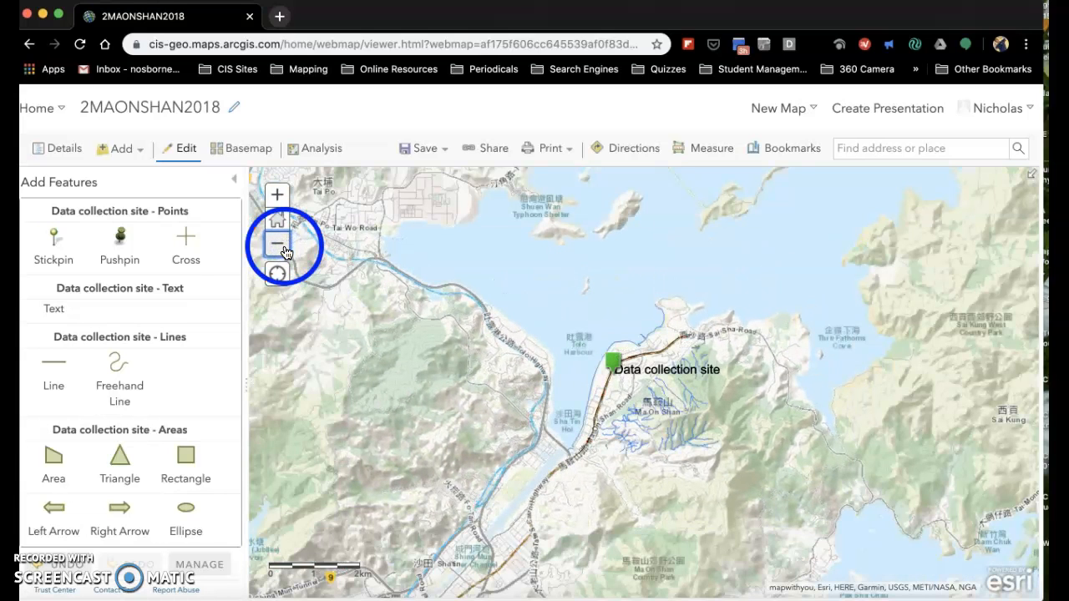
pyautogui.click(277, 195)
pyautogui.click(278, 196)
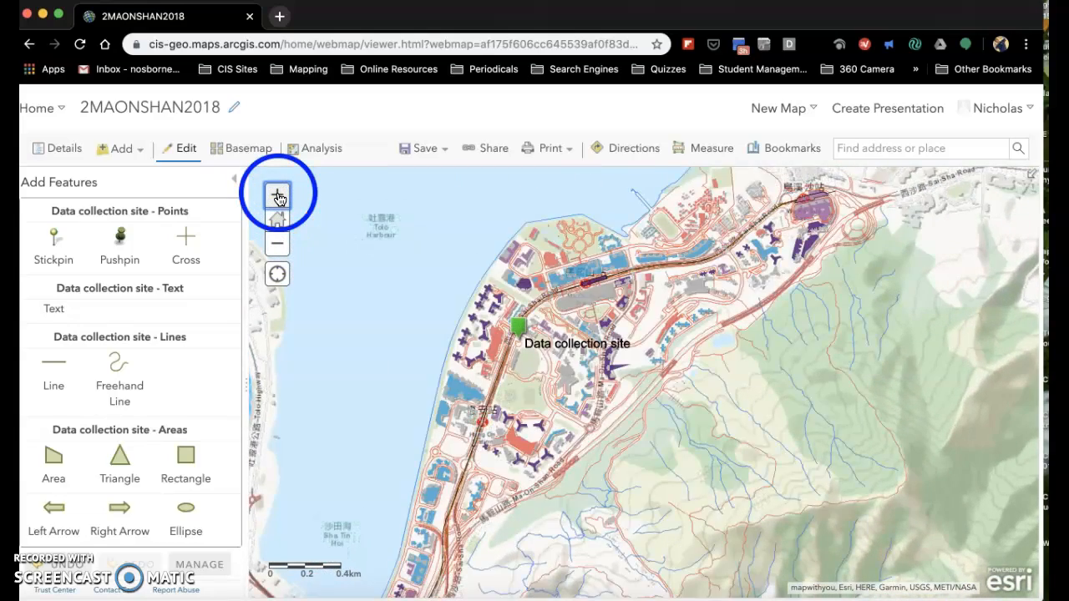
# Draw an Area polygon enclosing the built-up Ma On Shan strip from the northeastern headland down to its southwestern end.
pyautogui.click(281, 244)
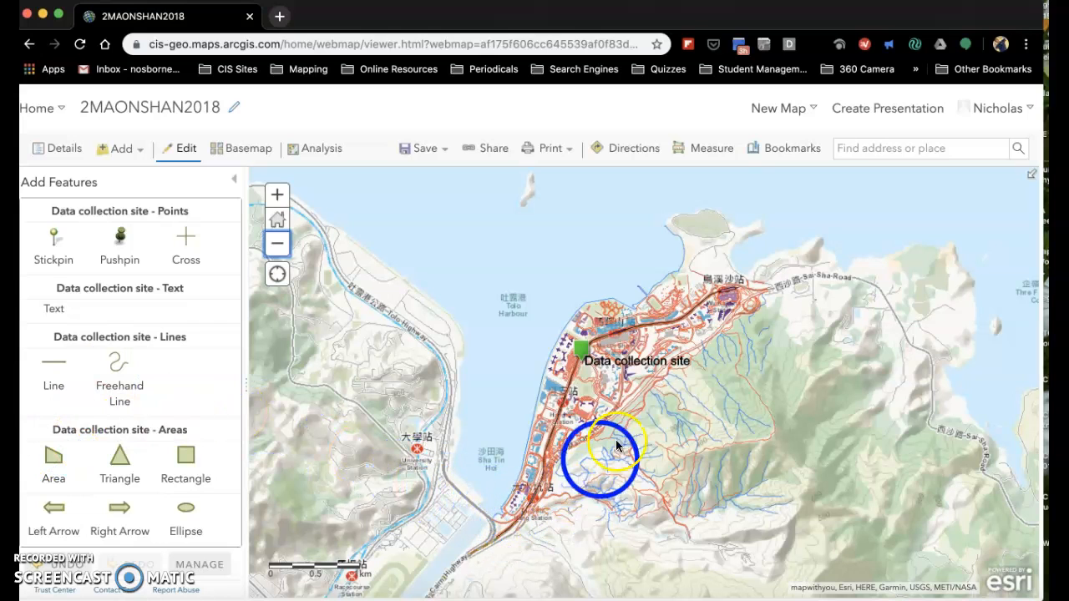
pyautogui.click(64, 452)
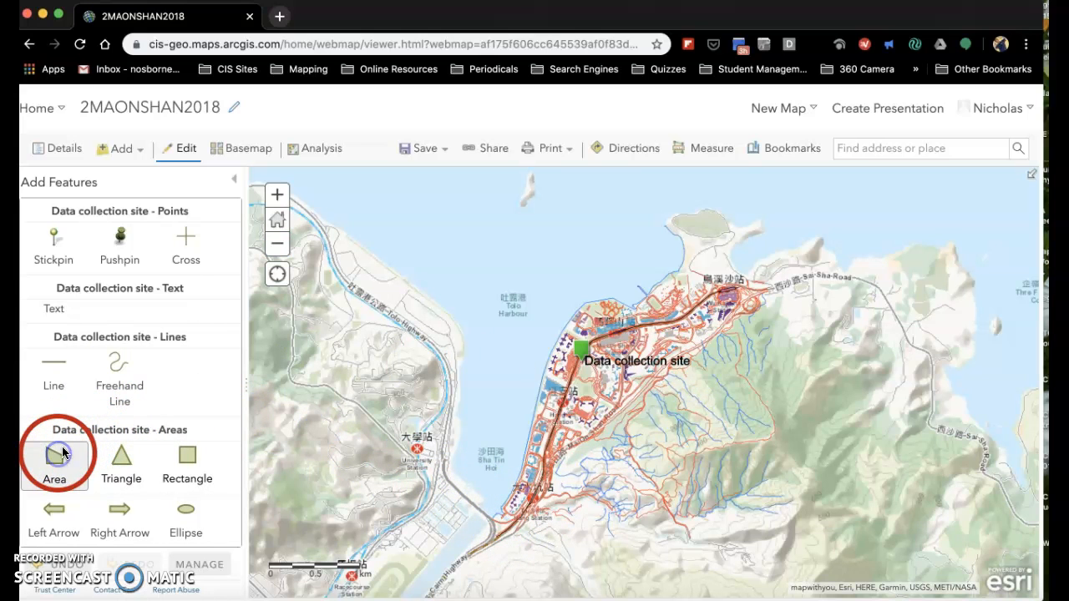
pyautogui.click(778, 294)
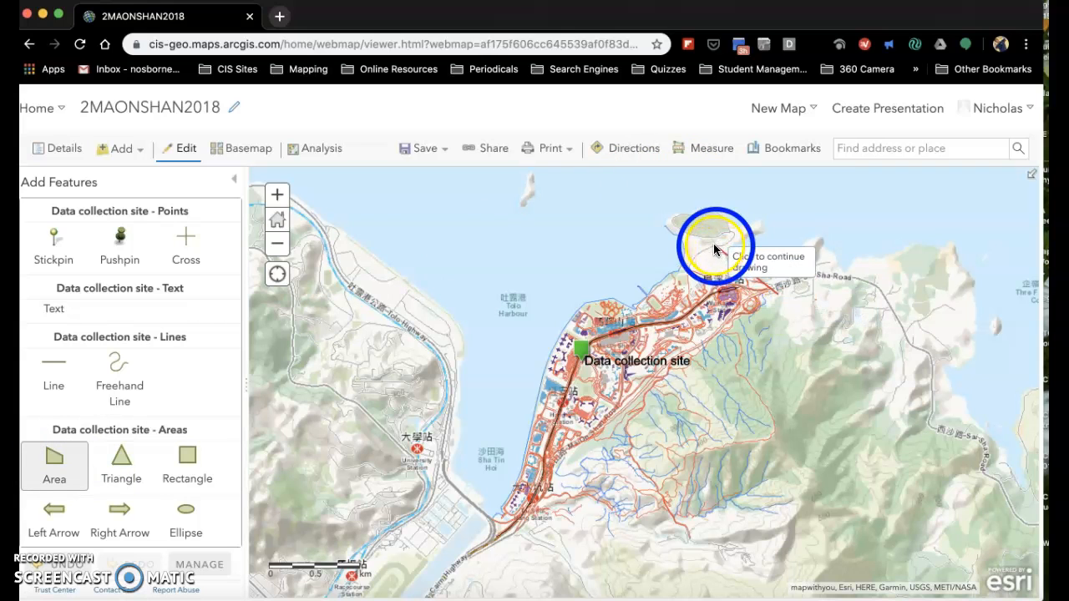
pyautogui.rightClick(707, 222)
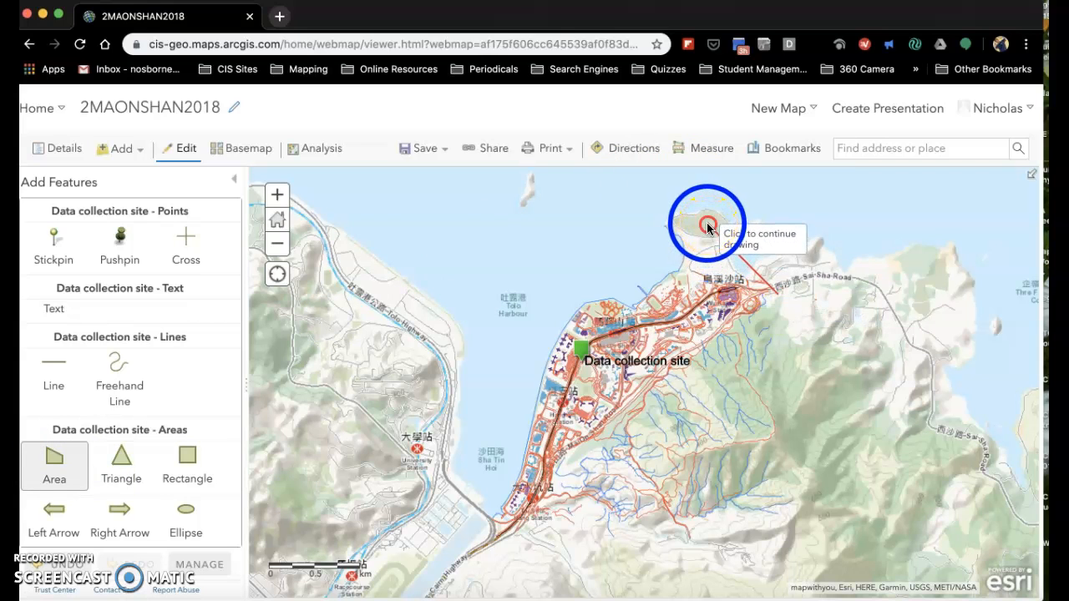
pyautogui.click(567, 297)
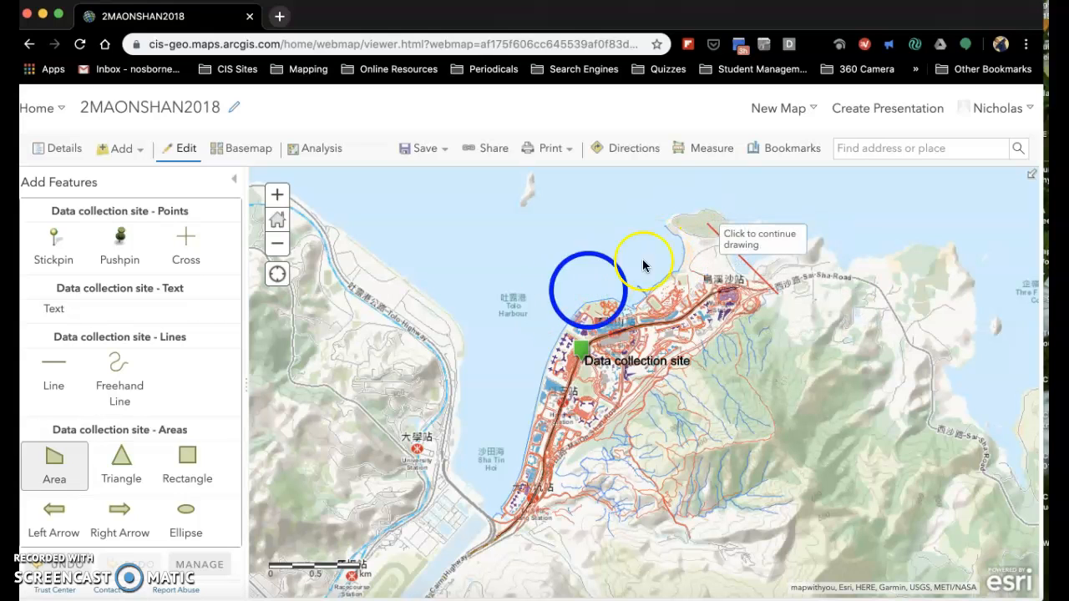
pyautogui.click(723, 219)
pyautogui.click(551, 324)
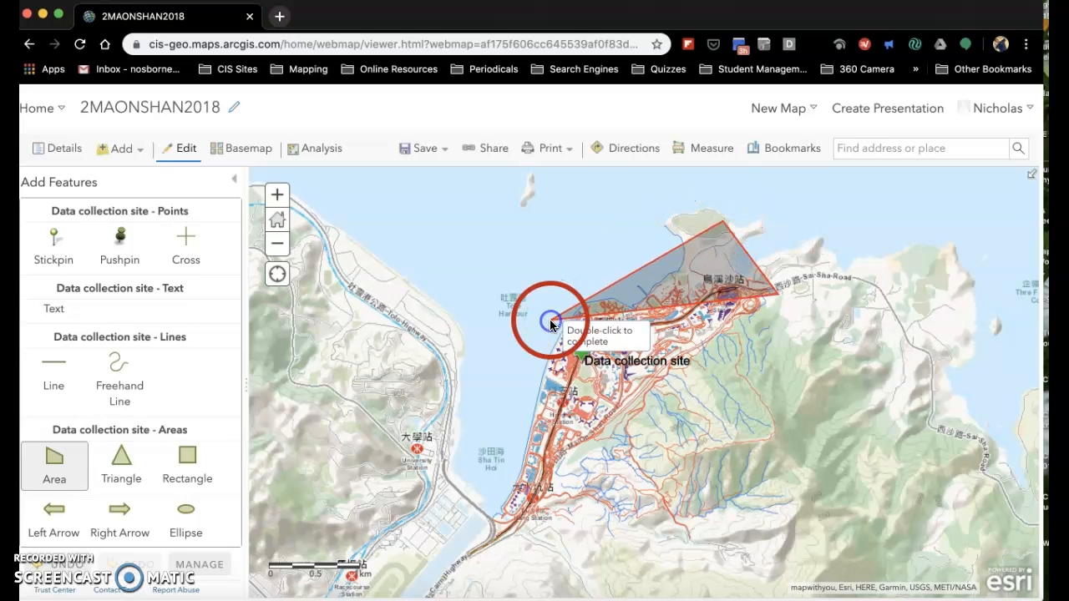
pyautogui.click(484, 506)
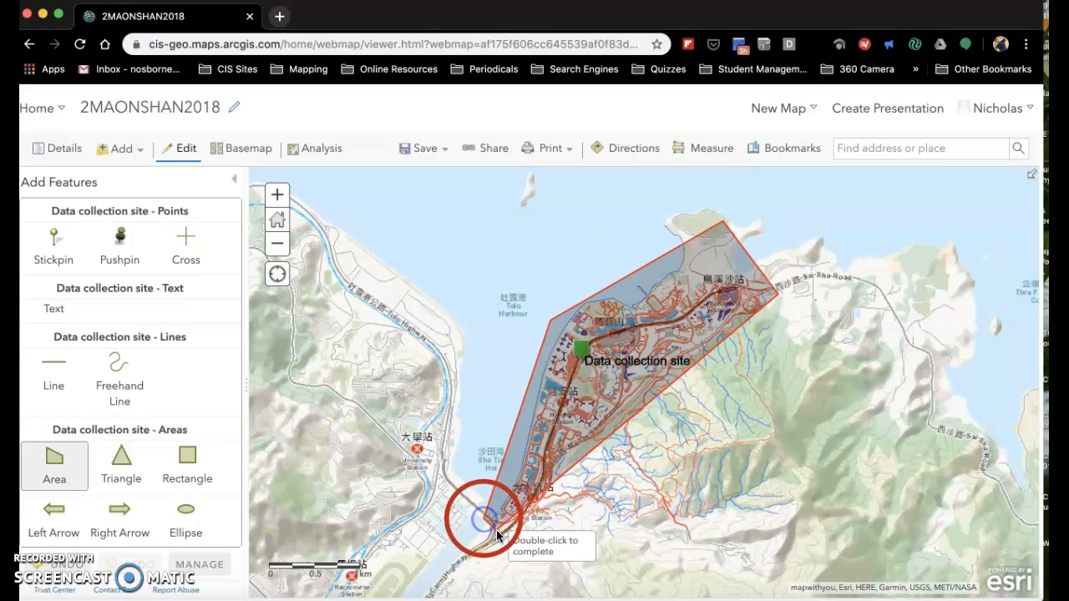
pyautogui.click(516, 549)
pyautogui.click(515, 548)
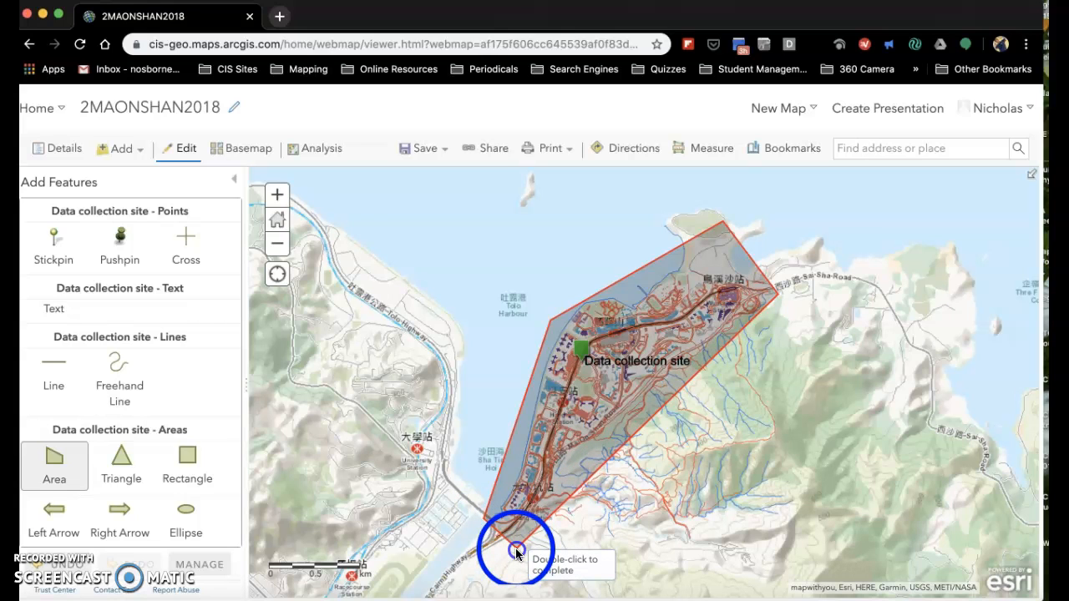
pyautogui.doubleClick(515, 548)
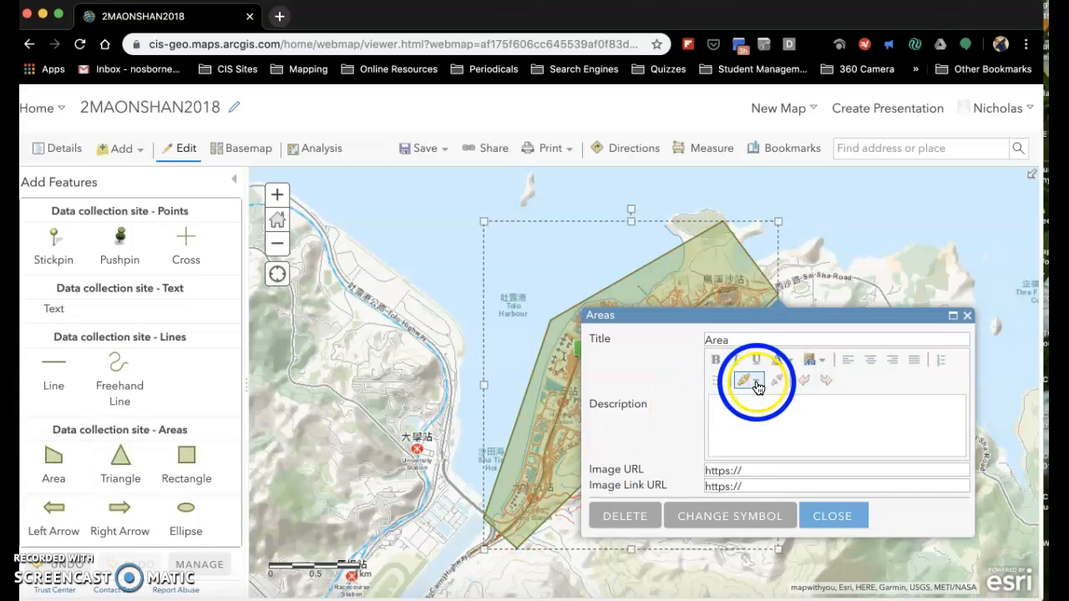
# Set the area polygon's fill to No color so only its outline remains, and close its attribute pop-up.
pyautogui.click(739, 516)
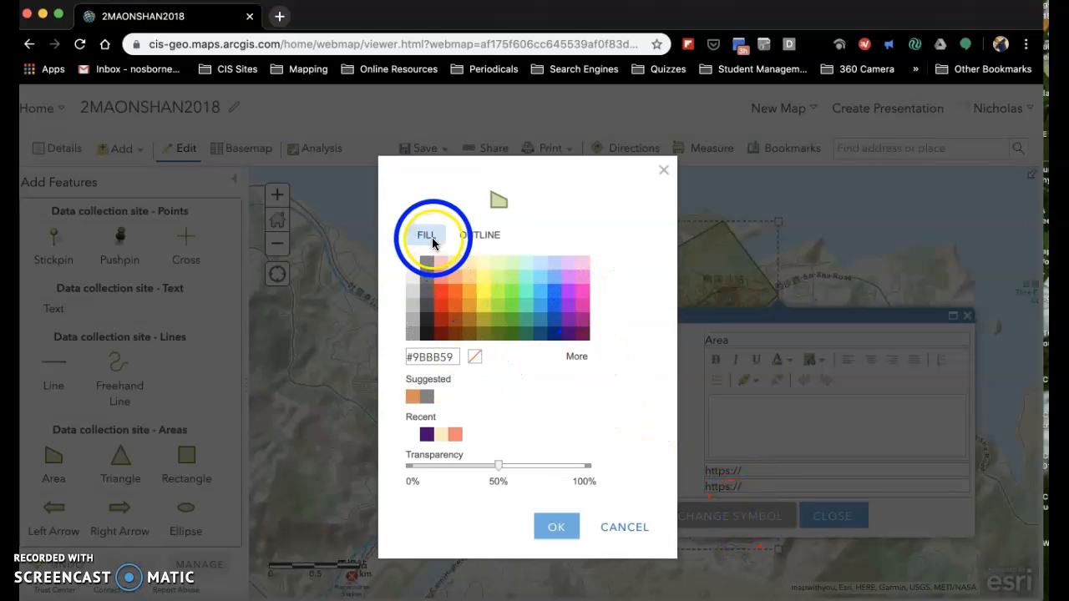
pyautogui.click(477, 358)
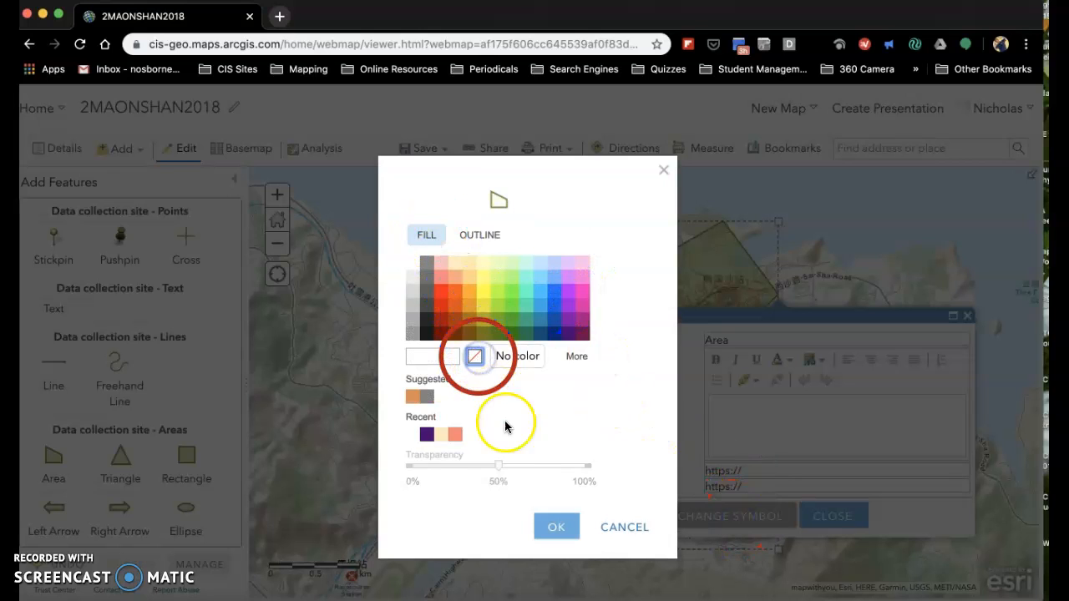
pyautogui.click(498, 465)
pyautogui.moveTo(498, 465); pyautogui.dragTo(512, 465)
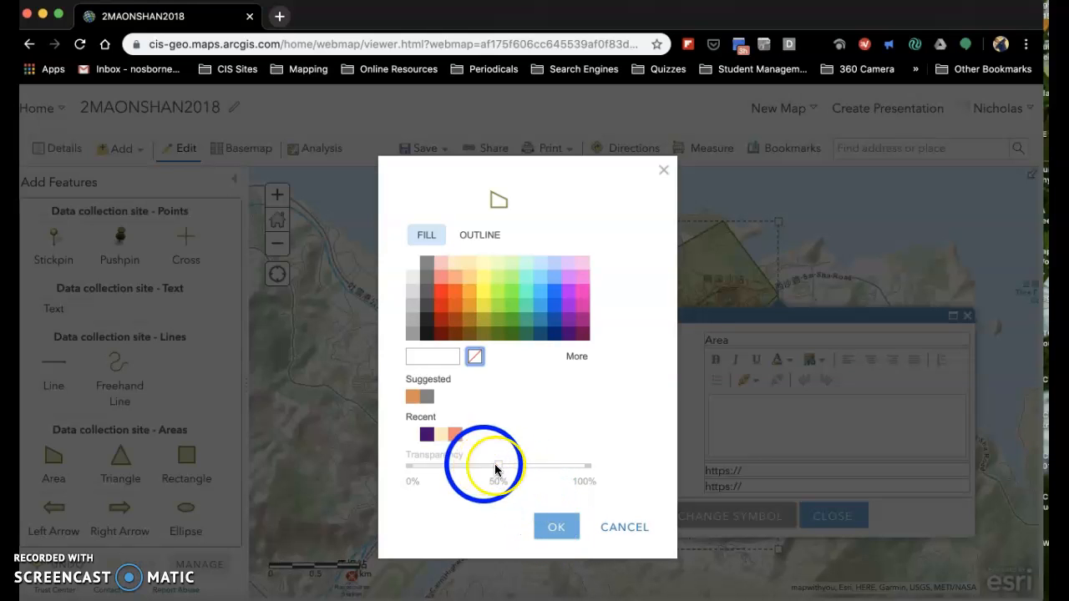
pyautogui.click(563, 527)
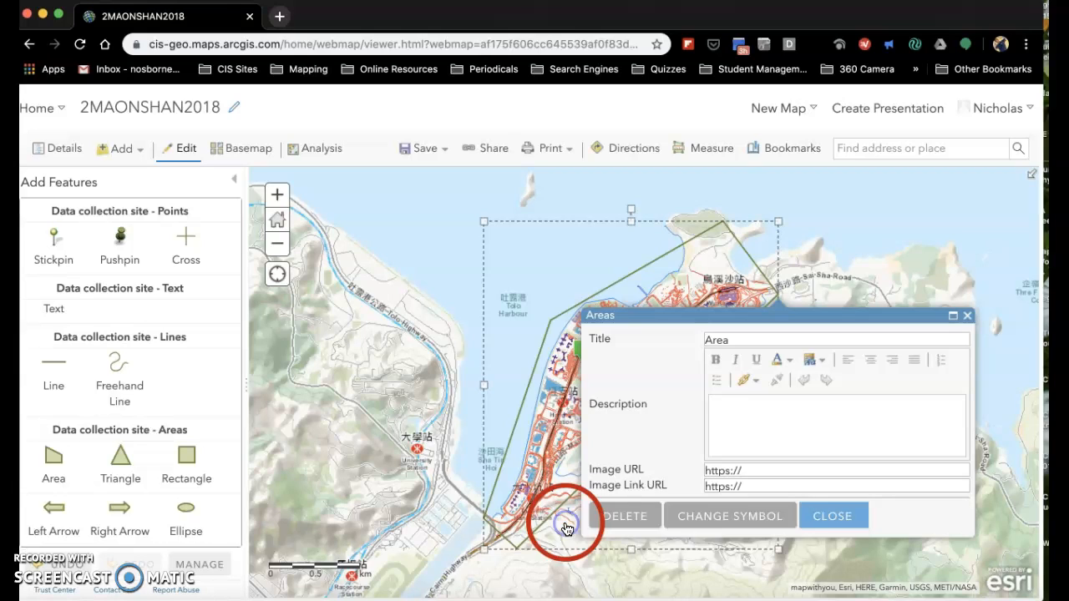
pyautogui.click(817, 516)
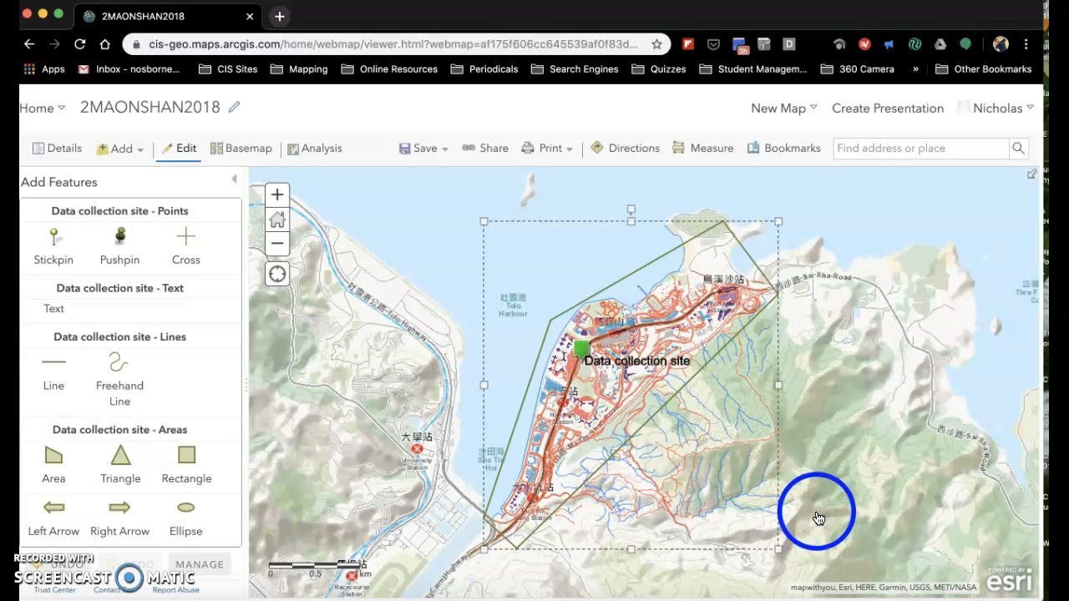
# Deselect the area polygon and add a text note reading "N" in the water northwest of Ma On Shan.
pyautogui.click(416, 235)
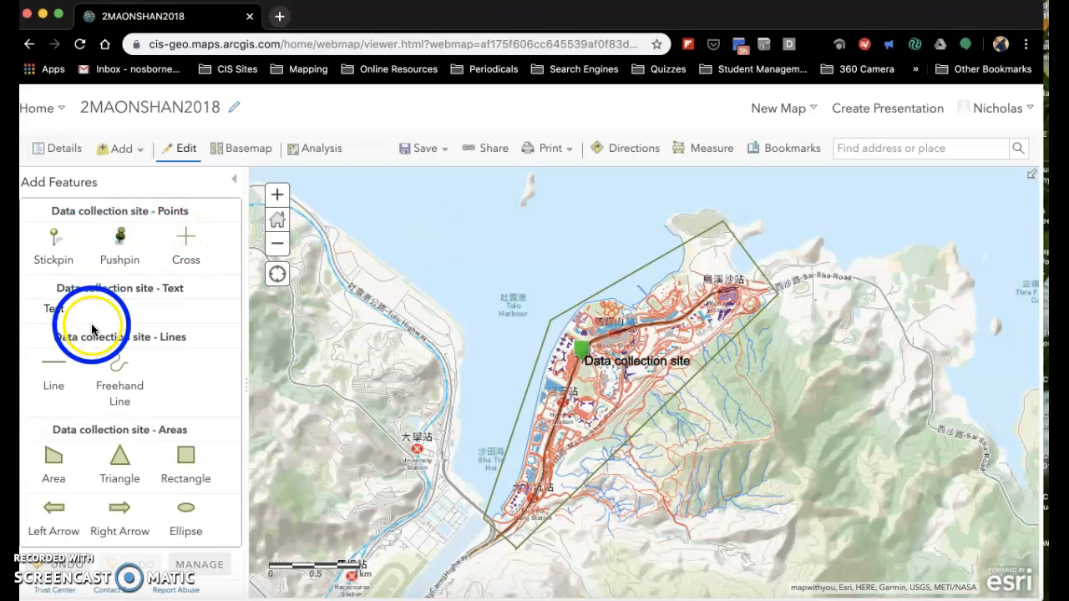
pyautogui.click(59, 310)
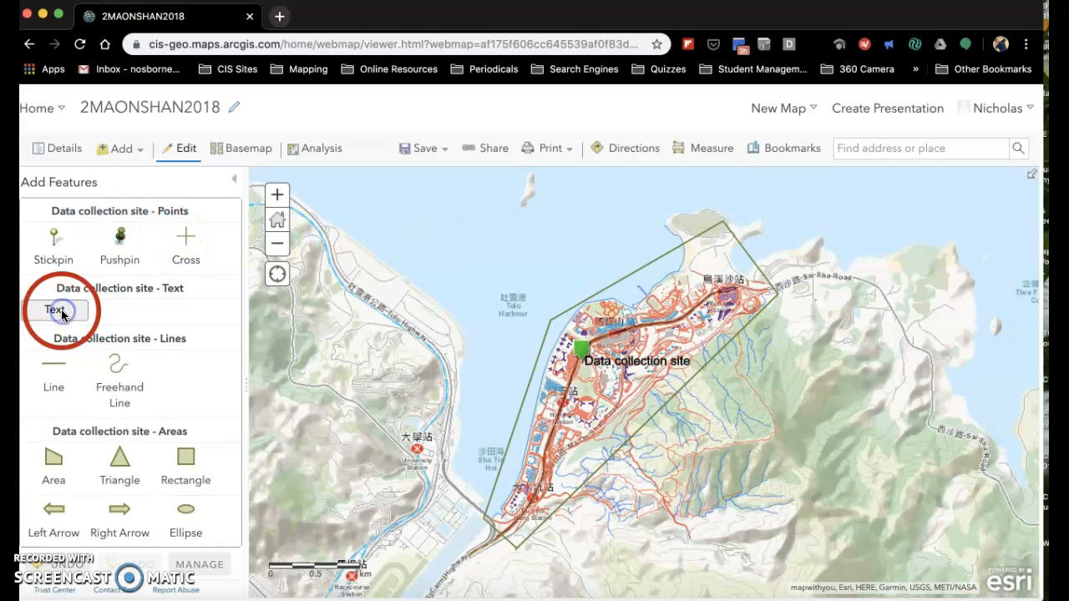
pyautogui.click(414, 221)
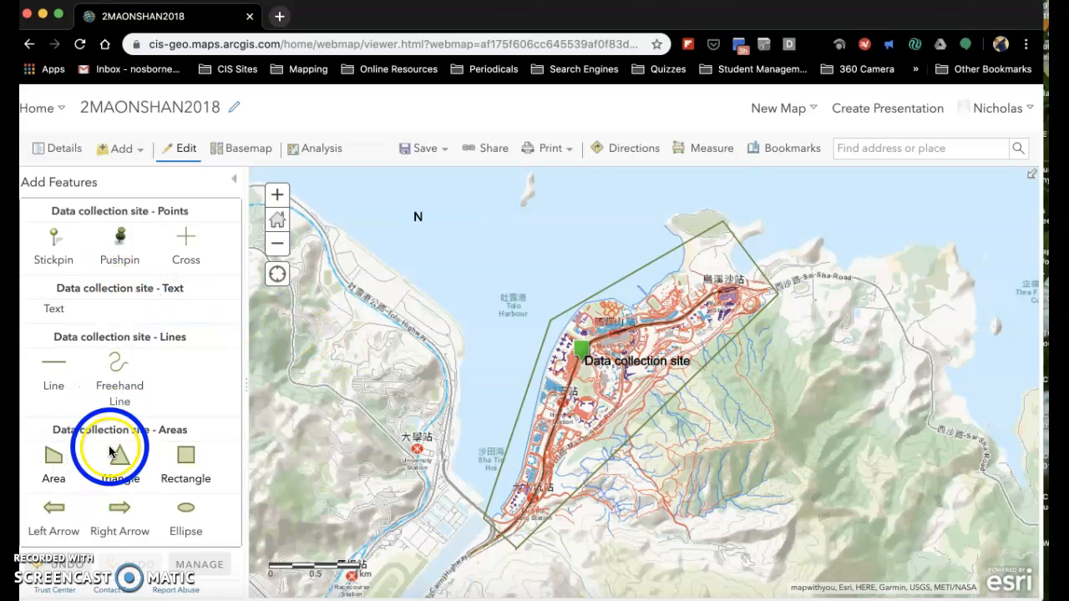
# Place an Up Arrow shape directly above the "N" text as a north arrow, close its attribute pop-up and deselect it.
pyautogui.scroll(-4, 125, 394)
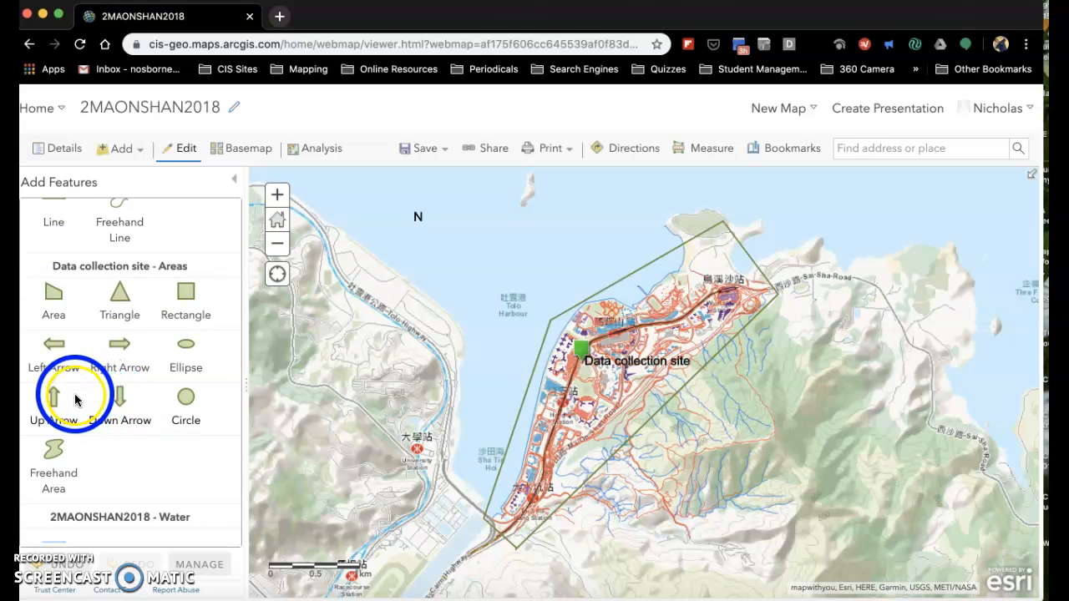
pyautogui.click(75, 401)
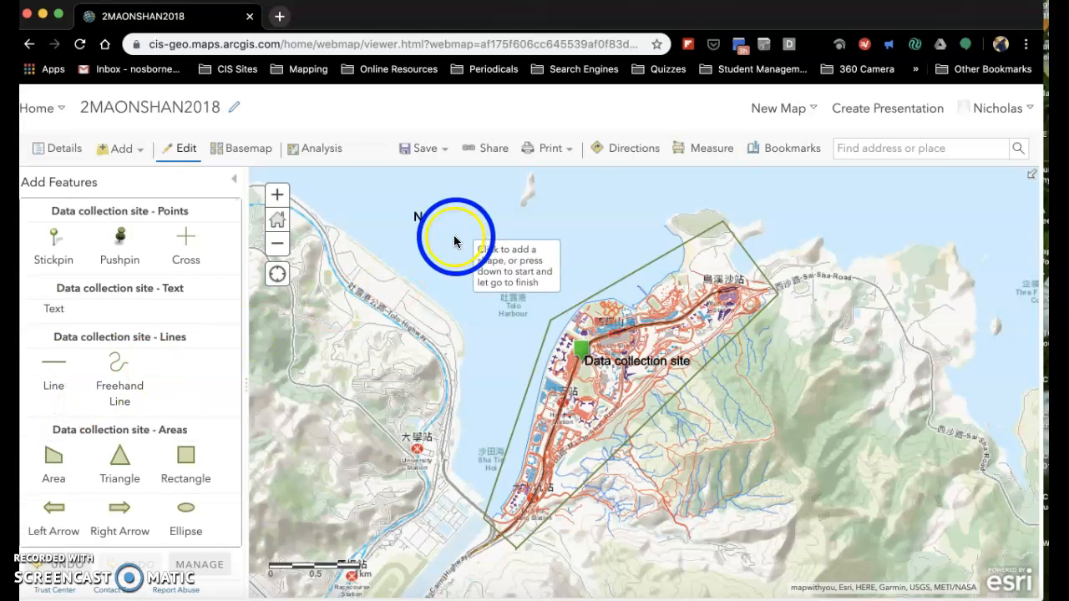
pyautogui.click(417, 184)
pyautogui.moveTo(418, 185); pyautogui.dragTo(423, 205)
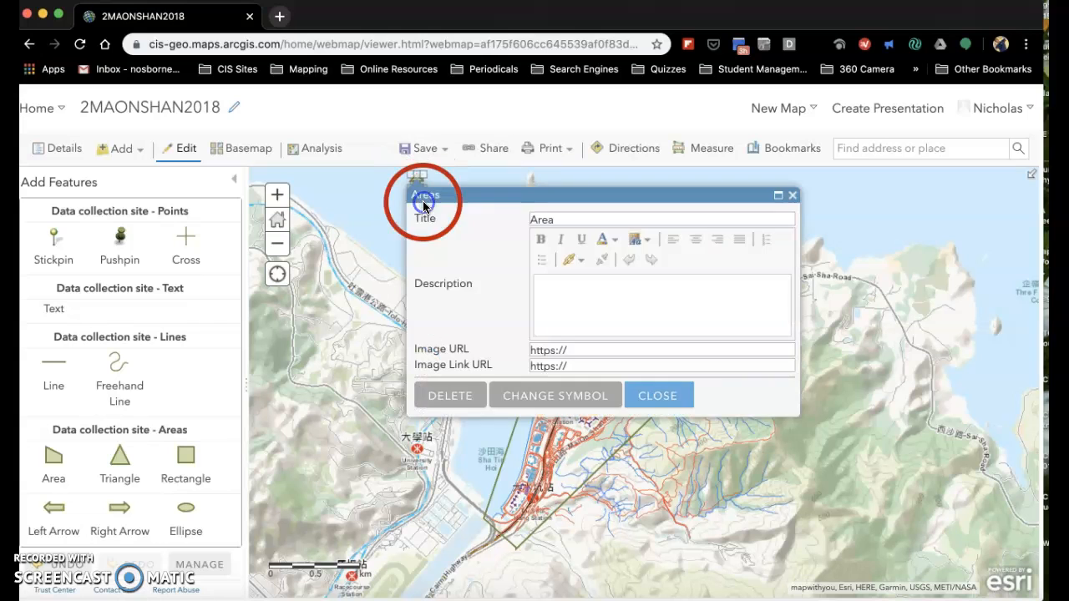
pyautogui.click(681, 395)
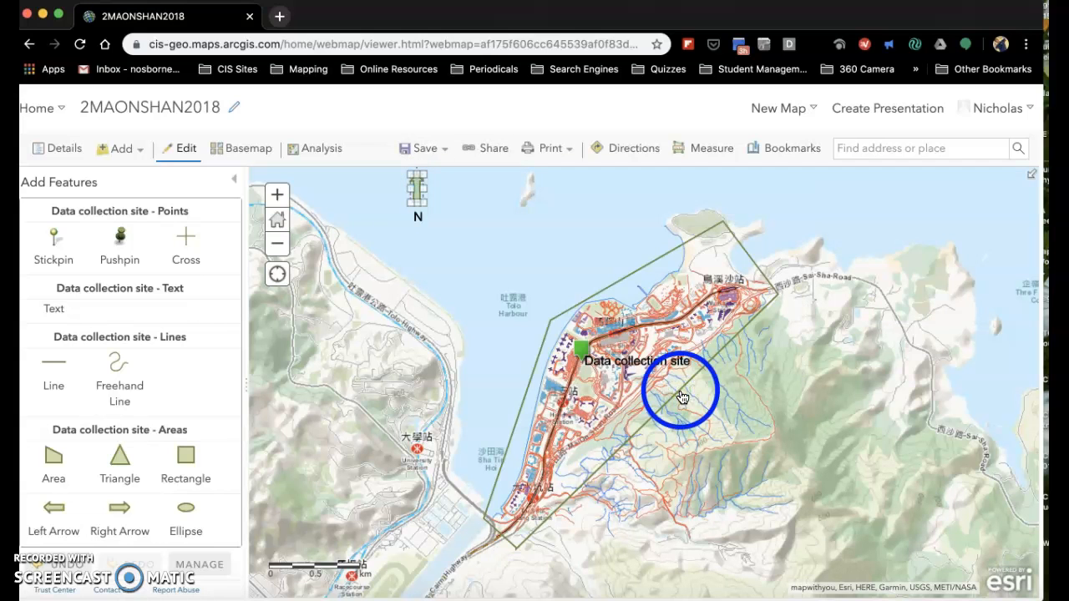
pyautogui.click(488, 278)
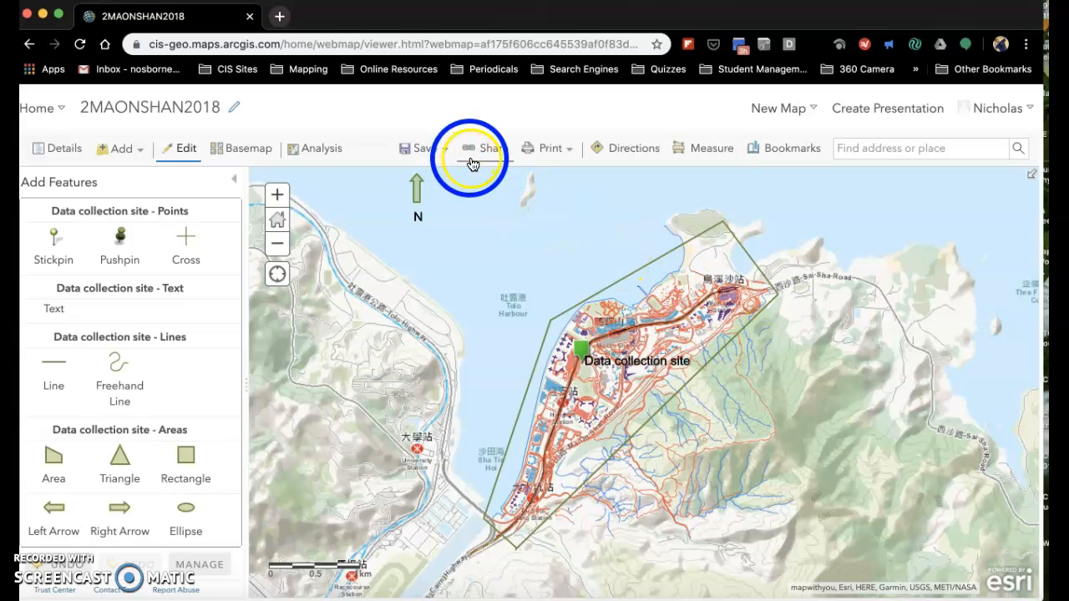
# Check the Map and Map with Legend print options, and open the save options for the web map.
pyautogui.click(570, 158)
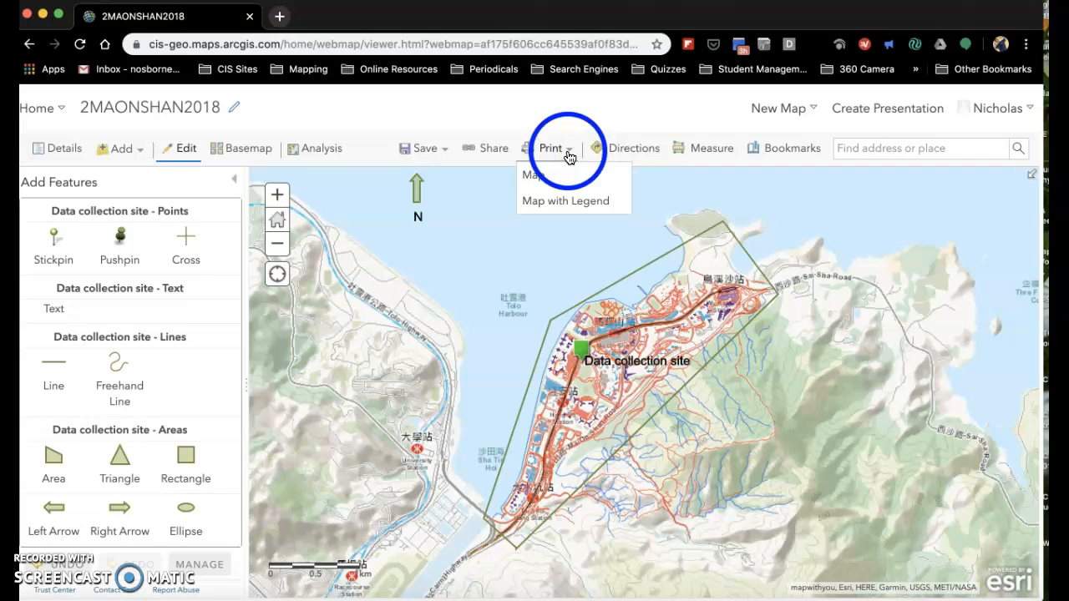
pyautogui.click(564, 199)
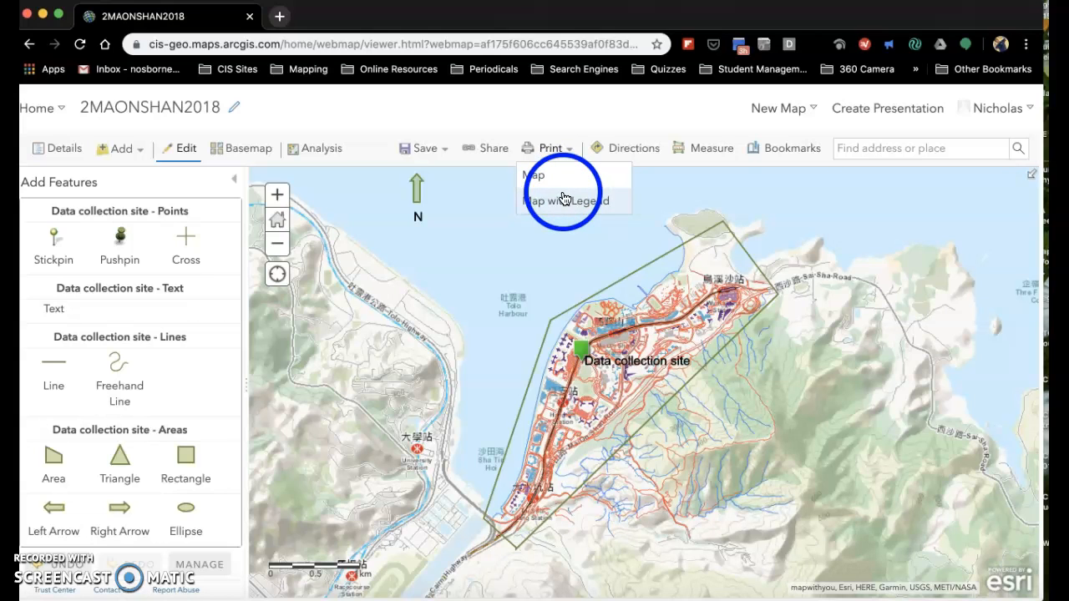
pyautogui.click(419, 150)
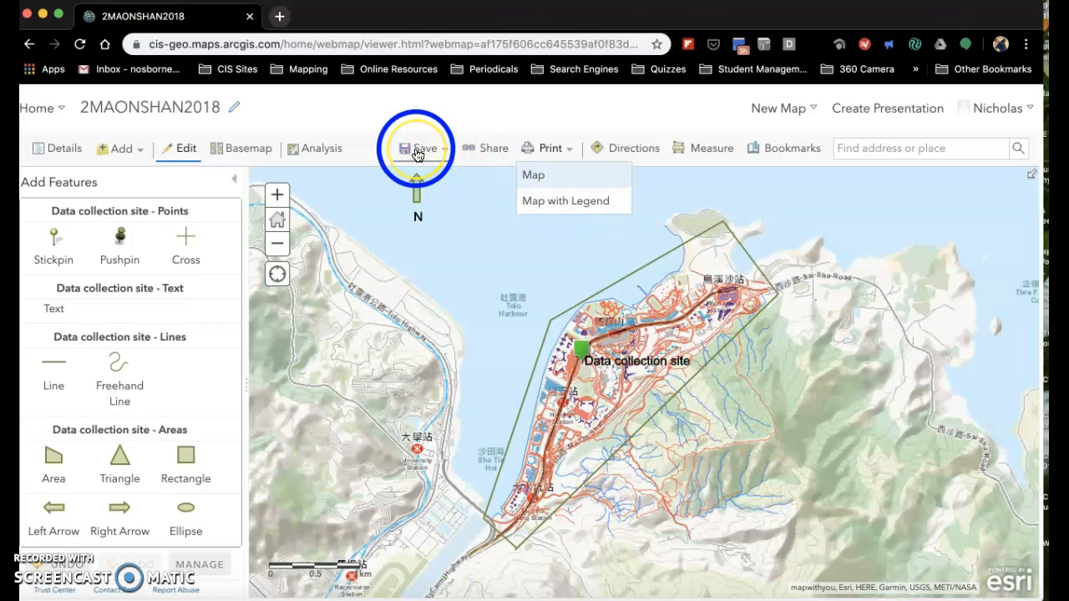